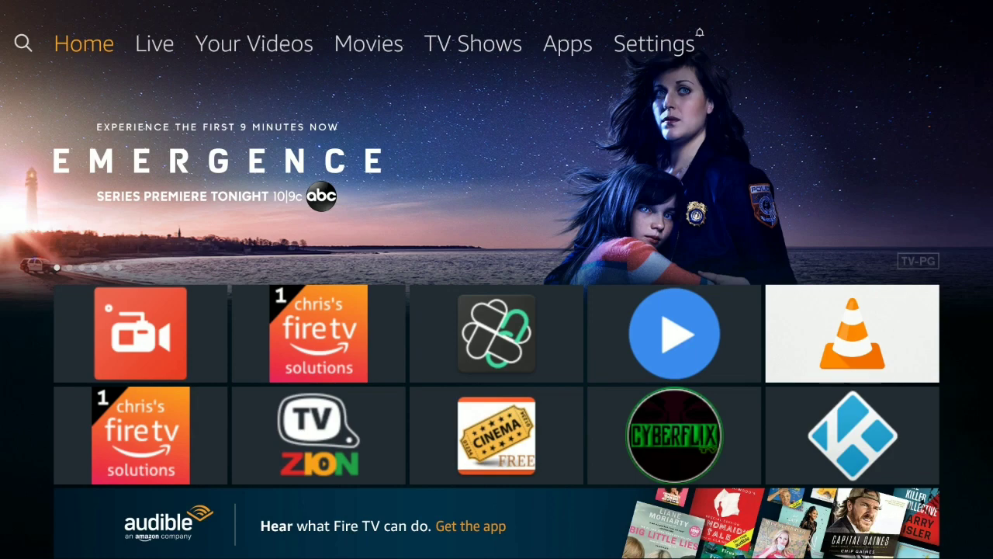
Open the full Your Apps & Channels library from the Fire TV home screen.
{"action": "key", "text": "Down"}
{"action": "key", "text": "Down"}
{"action": "key", "text": "Left"}
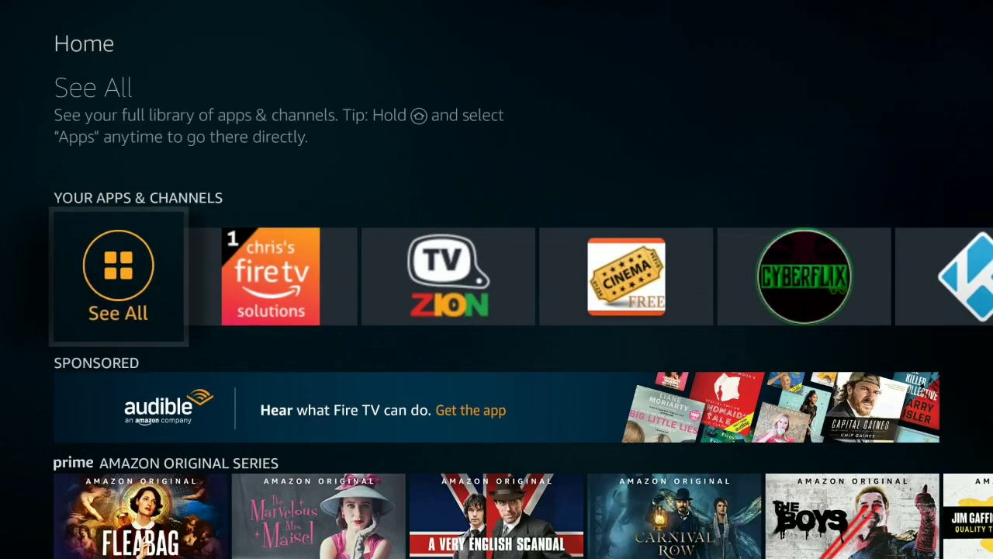
{"action": "key", "text": "Return"}
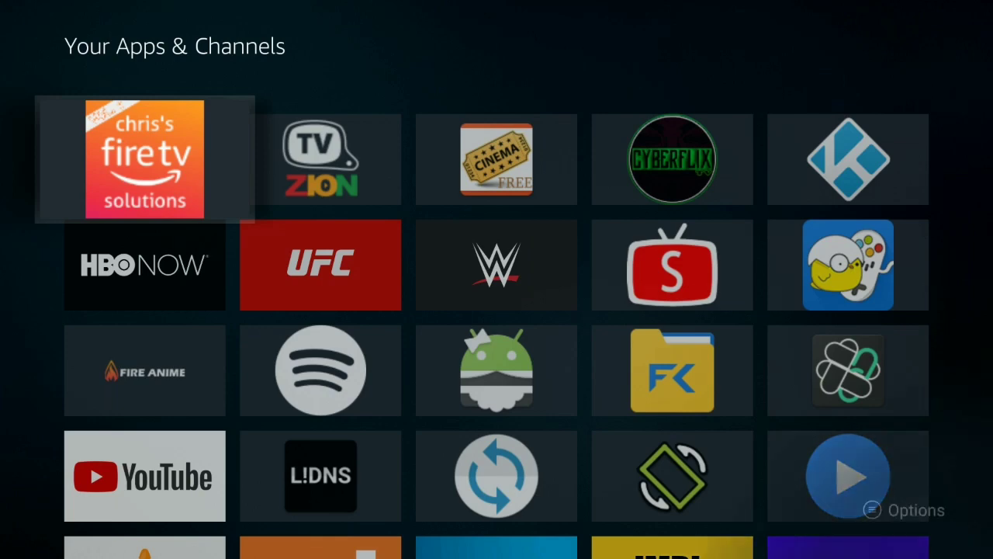
Uninstall IPTV Smarters Pro, confirming with OK, and move to the Filelinked app.
{"action": "key", "text": "Menu"}
{"action": "key", "text": "Down"}
{"action": "key", "text": "Down"}
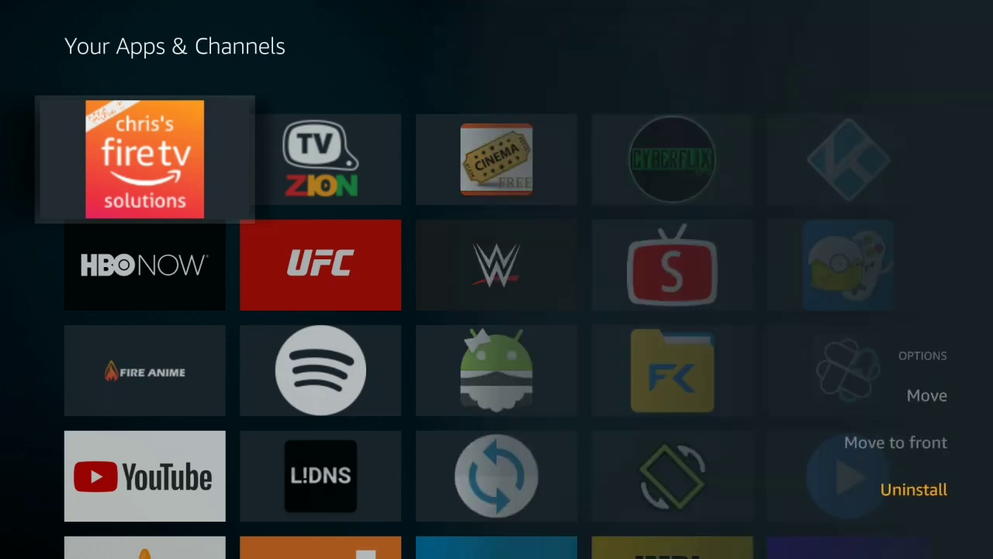
{"action": "key", "text": "Return"}
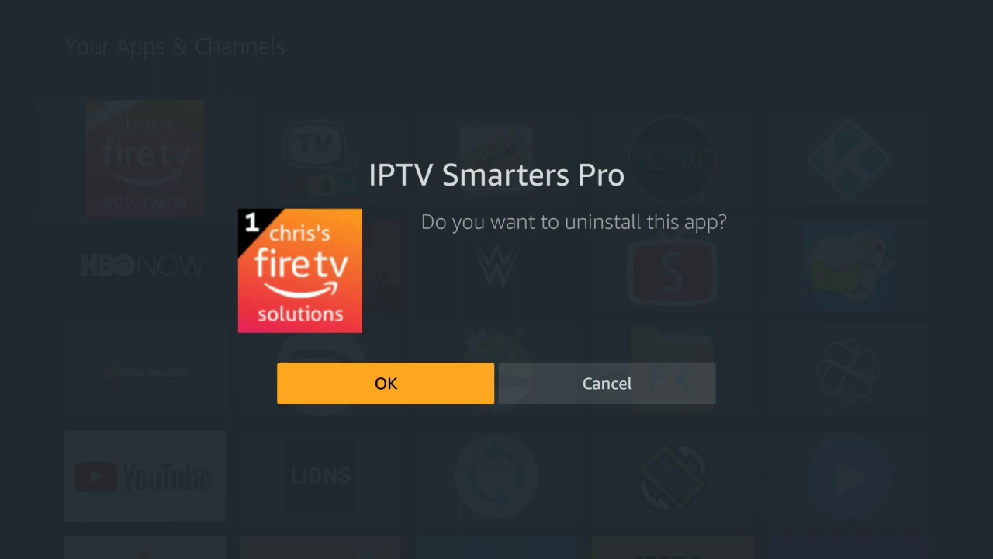
{"action": "key", "text": "Return"}
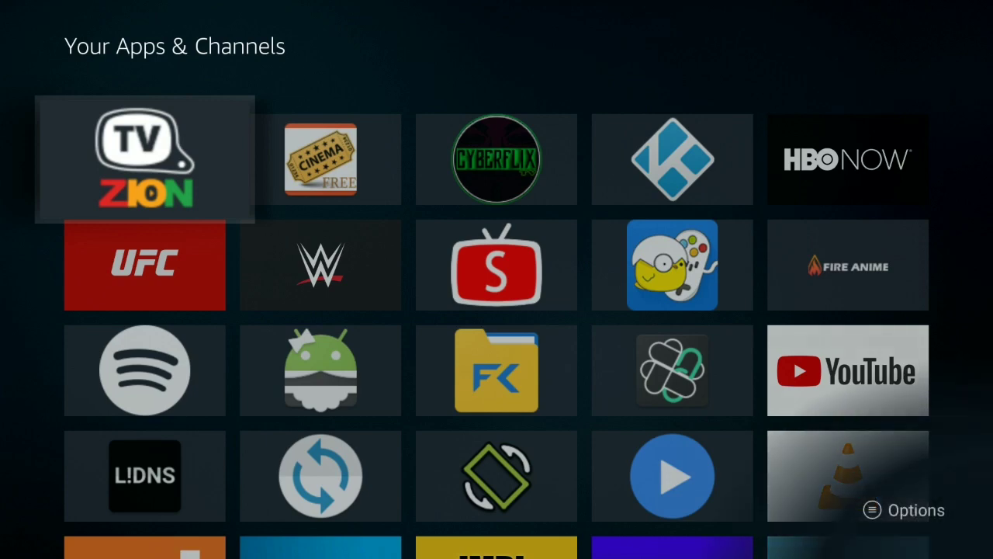
{"action": "key", "text": "Down"}
{"action": "key", "text": "Down"}
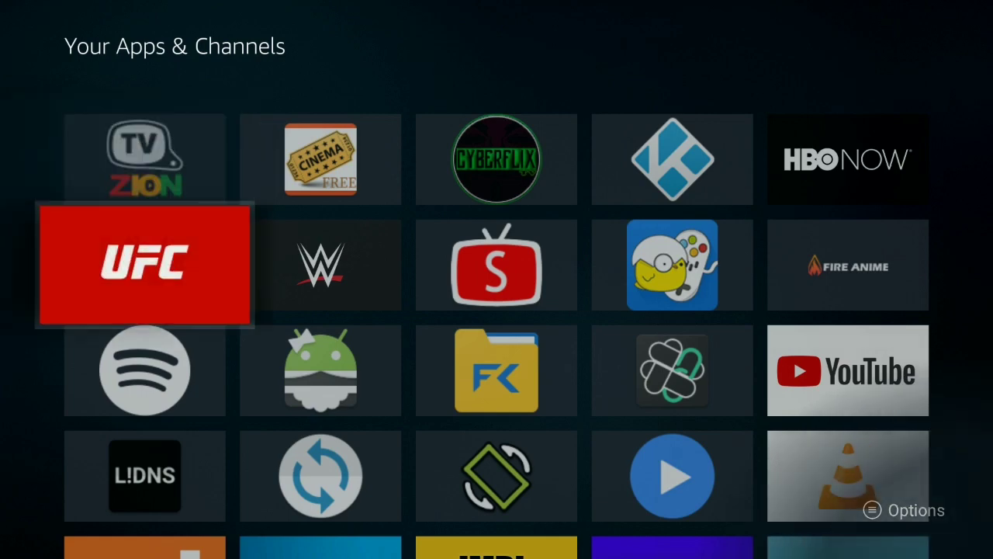
{"action": "key", "text": "Right"}
{"action": "key", "text": "Right"}
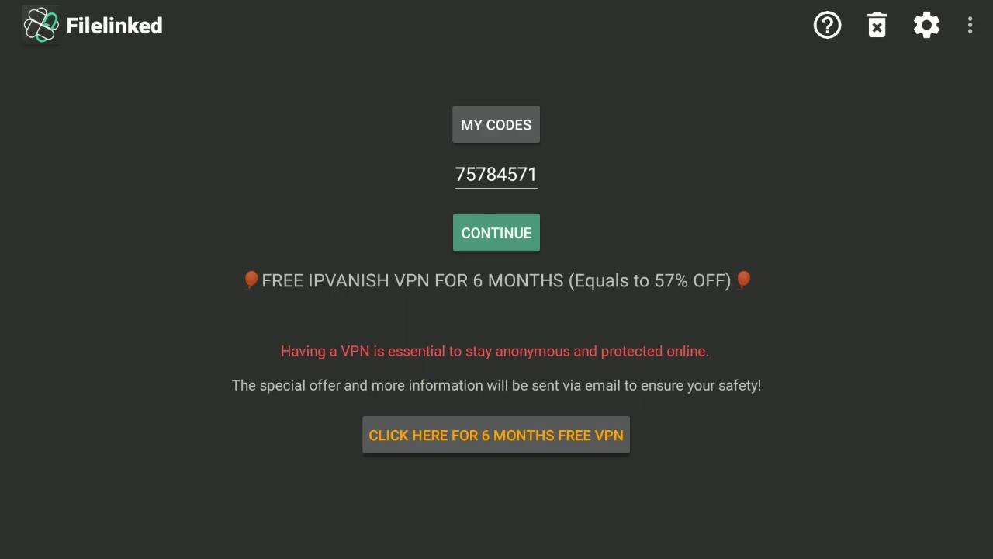
Submit store code 75784571 in Filelinked and continue to load that store.
{"action": "key", "text": "Up"}
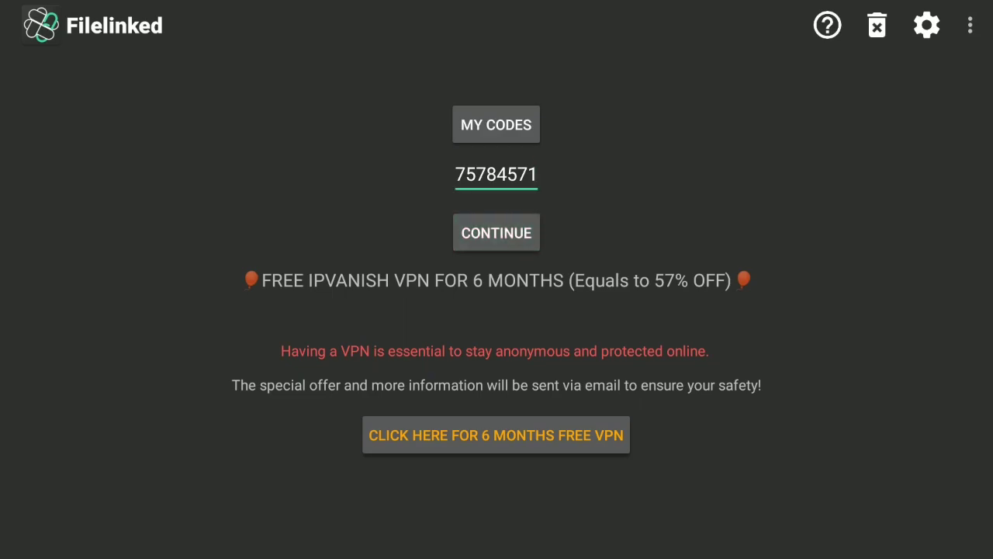
{"action": "key", "text": "Return"}
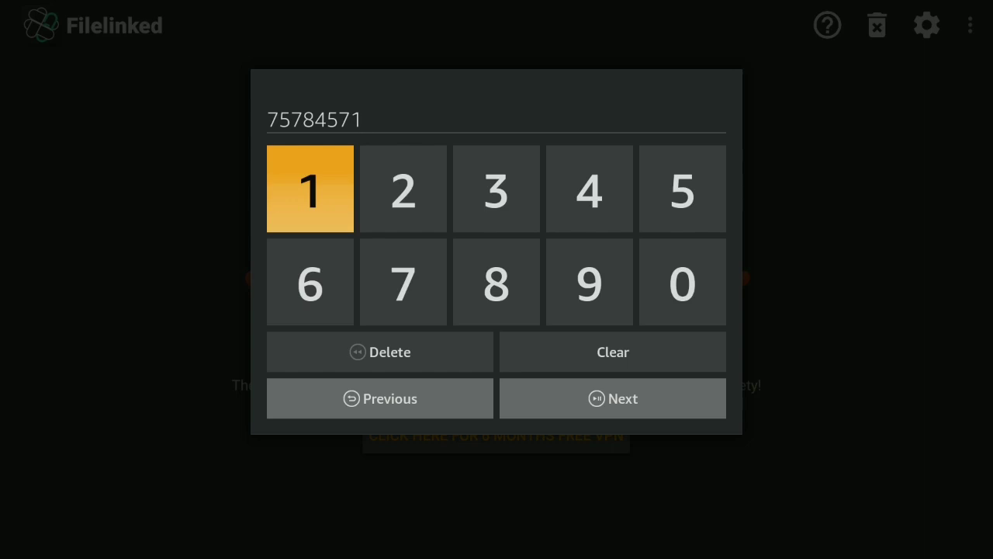
{"action": "key", "text": "Down"}
{"action": "key", "text": "Down"}
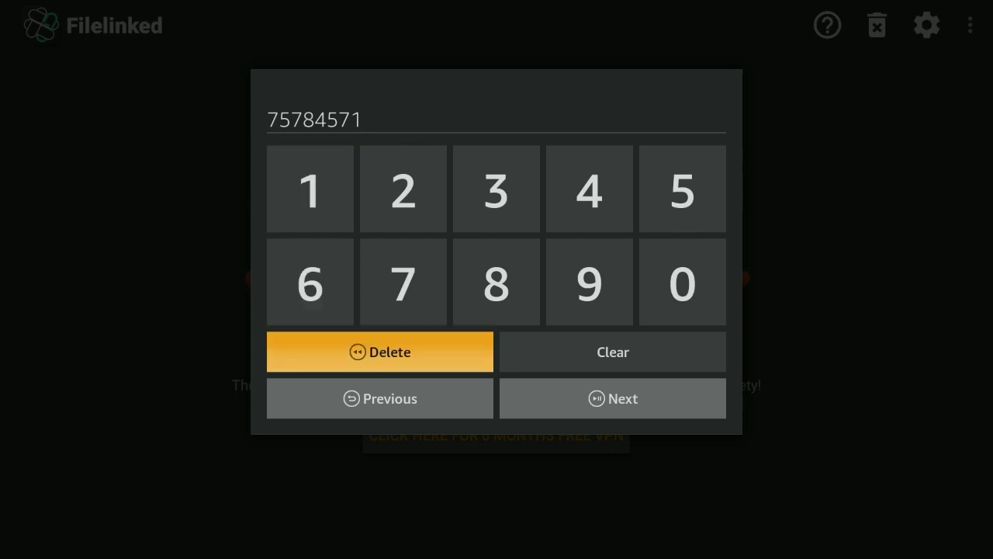
{"action": "key", "text": "Down"}
{"action": "key", "text": "Right"}
{"action": "key", "text": "Return"}
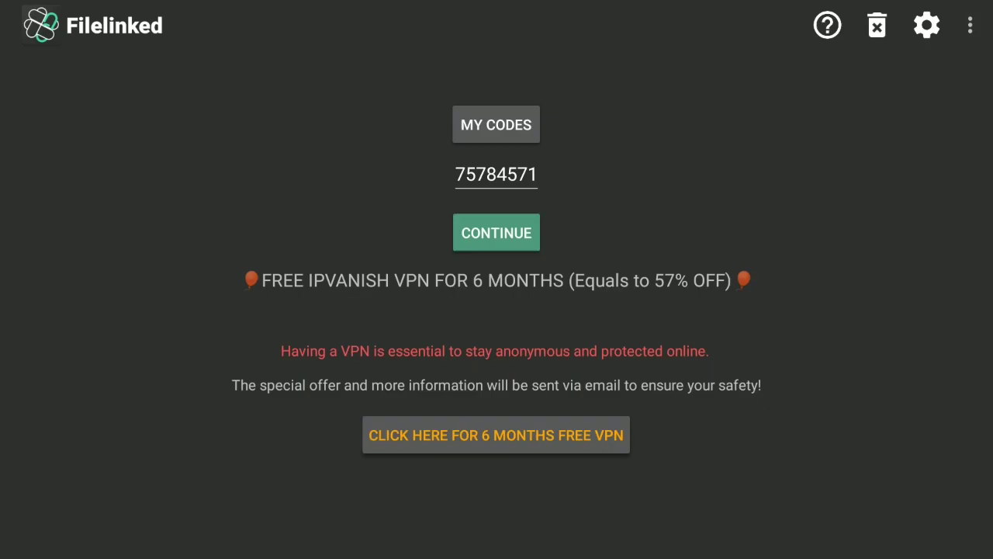
{"action": "key", "text": "Return"}
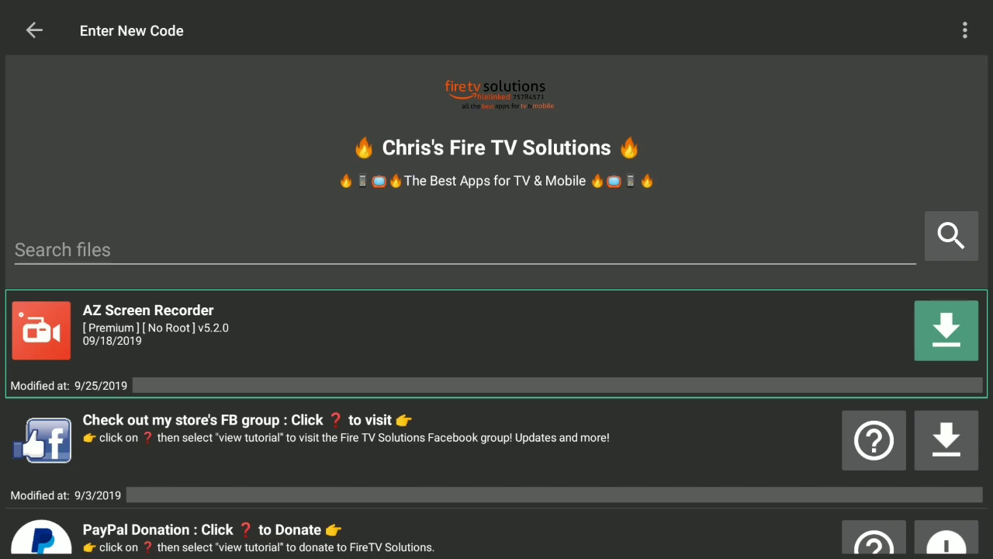
Dismiss the supercharge guide promo and scroll down to the Member Apps entries.
{"action": "key", "text": "Down"}
{"action": "key", "text": "Down"}
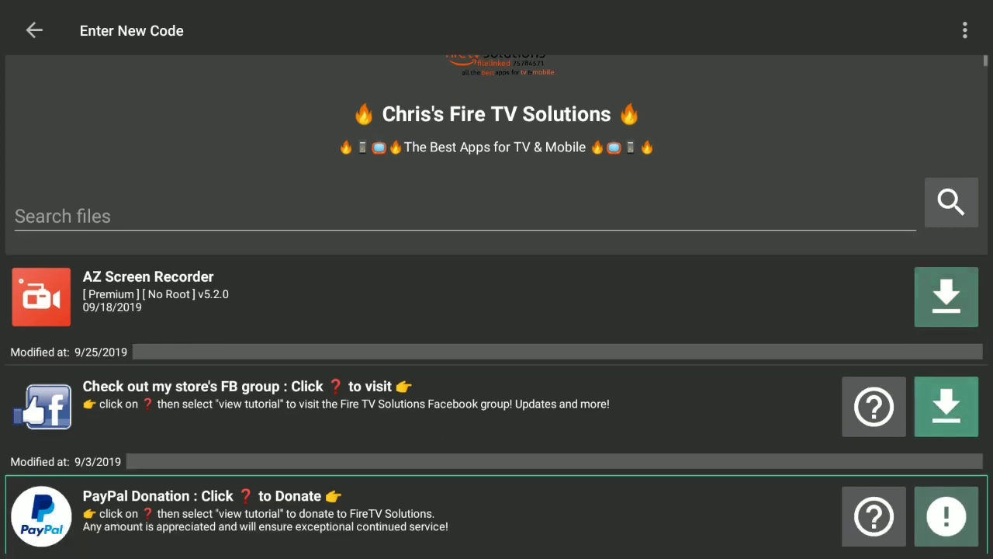
{"action": "key", "text": "Left"}
{"action": "key", "text": "Return"}
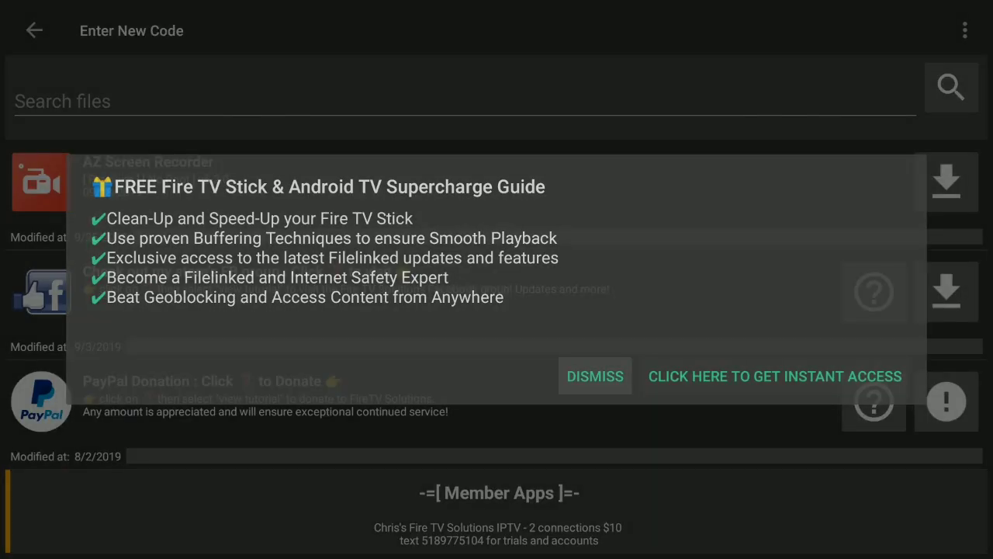
{"action": "key", "text": "Down"}
{"action": "key", "text": "Down"}
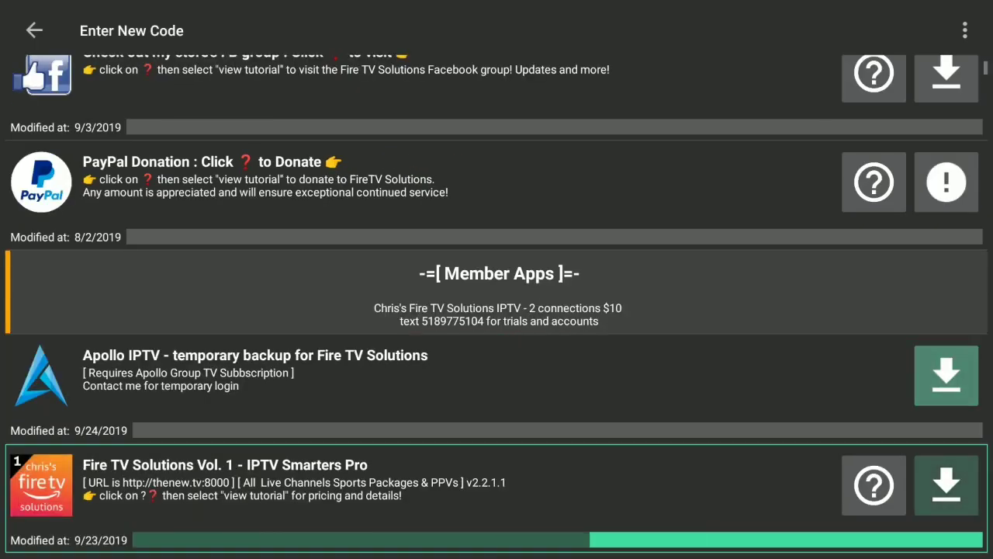
{"action": "key", "text": "Down"}
{"action": "key", "text": "Up"}
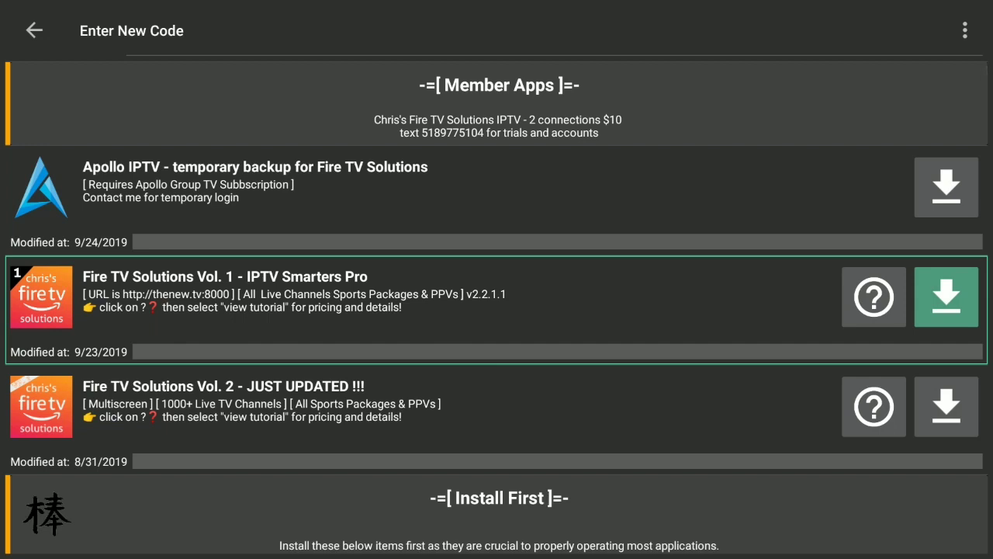
{"action": "key", "text": "Down"}
{"action": "key", "text": "Up"}
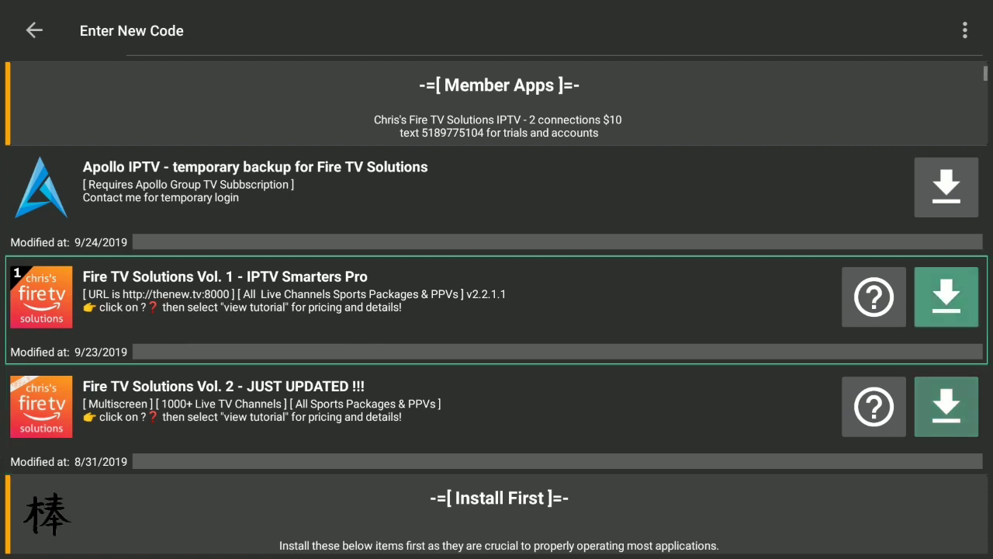
Download Fire TV Solutions Vol. 1 – IPTV Smarters Pro and Fire TV Solutions Vol. 2.
{"action": "key", "text": "Return"}
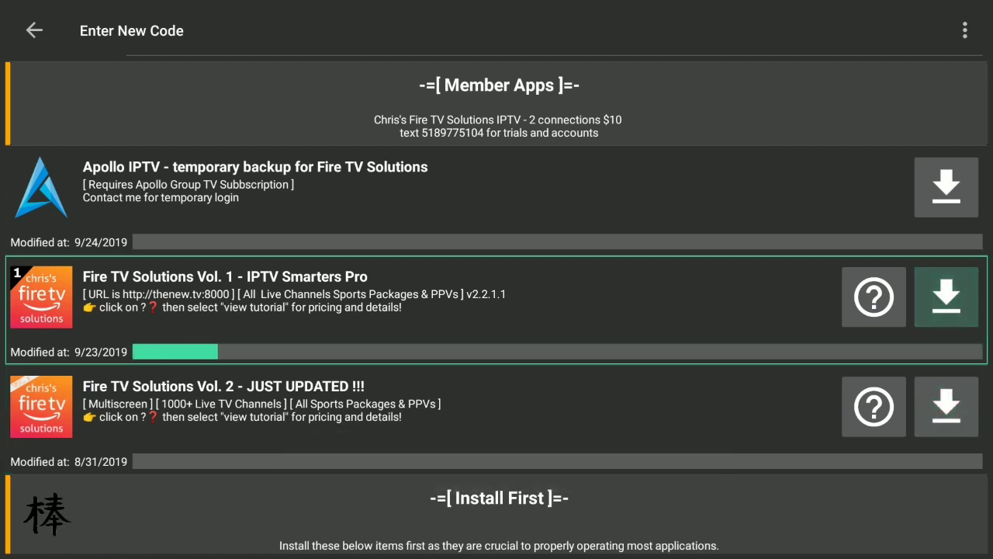
{"action": "key", "text": "Down"}
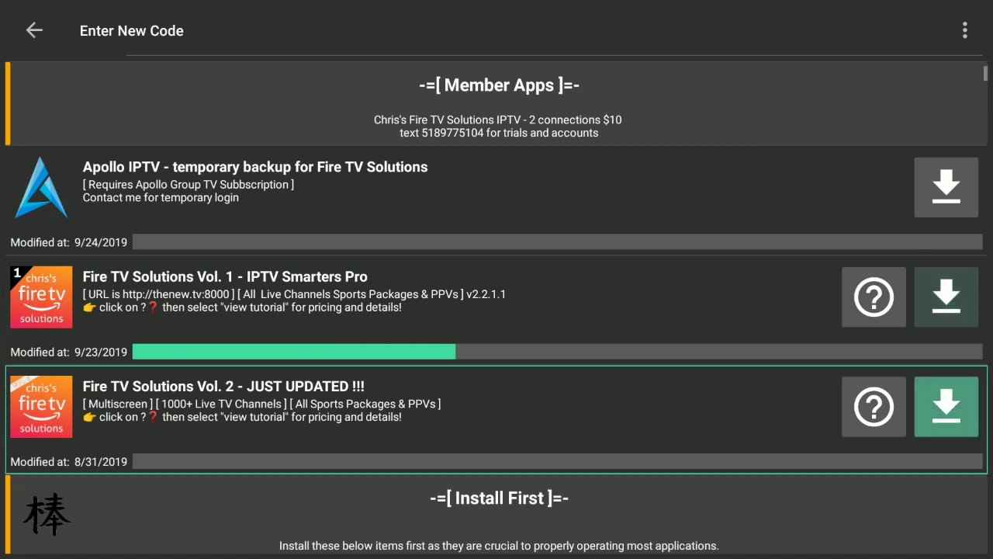
{"action": "key", "text": "Return"}
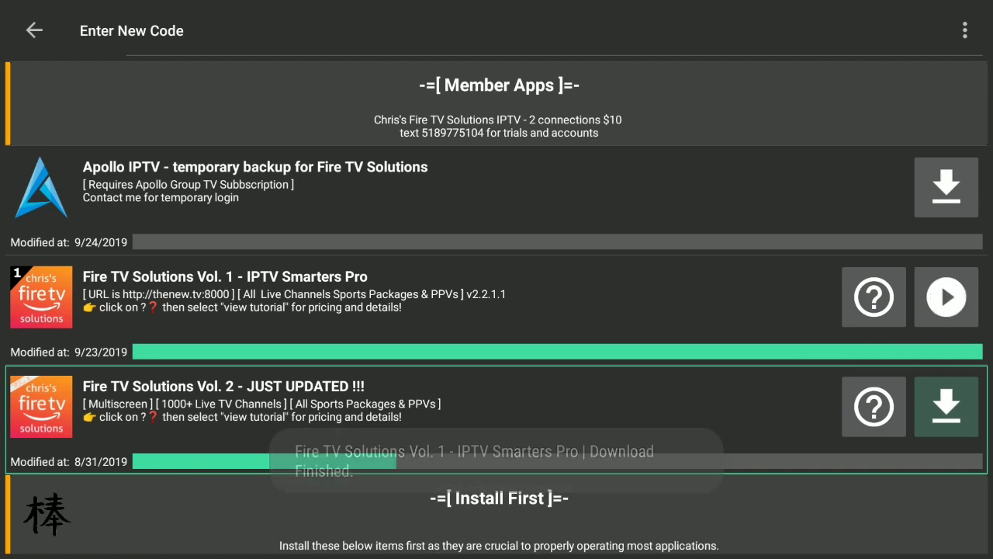
{"action": "left_click", "coordinate": [946, 296]}
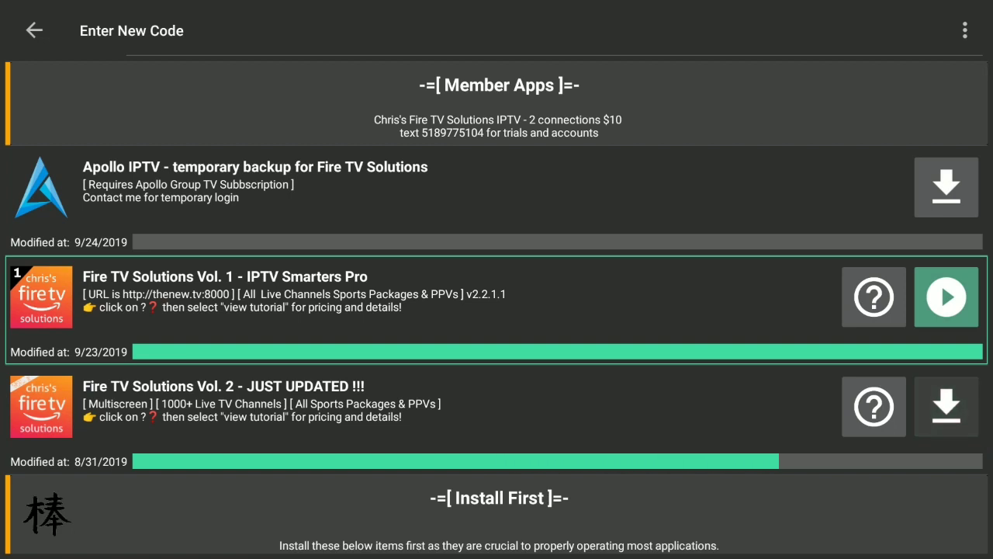
Install the downloaded Vol. 1 IPTV Smarters Pro and open it to its Terms of Use.
{"action": "key", "text": "Return"}
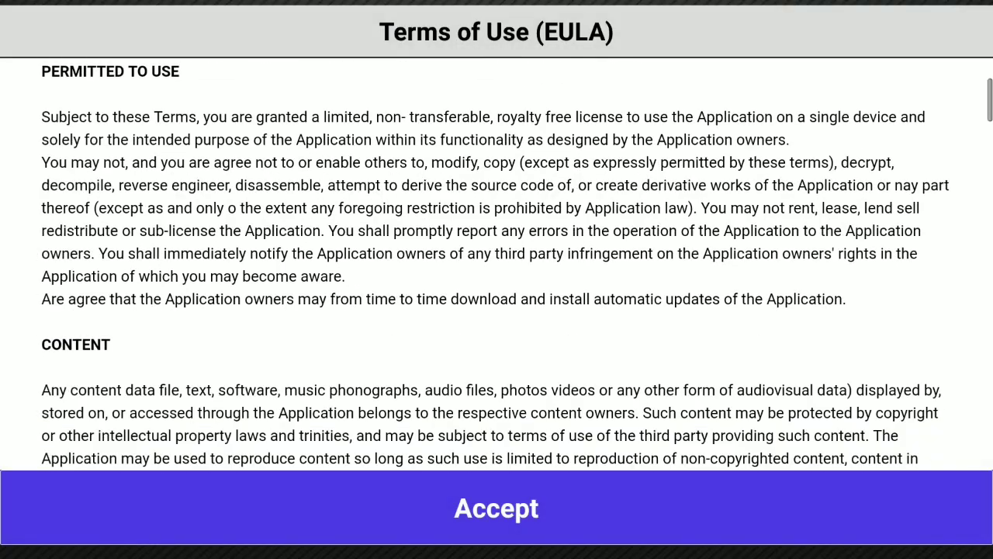
Scroll through the Terms of Use down to the Login with Xtream Codes API option.
{"action": "key", "text": "Down"}
{"action": "key", "text": "Down"}
{"action": "key", "text": "Down"}
{"action": "key", "text": "Down"}
{"action": "key", "text": "Down"}
{"action": "key", "text": "Down"}
{"action": "key", "text": "Down"}
{"action": "key", "text": "Down"}
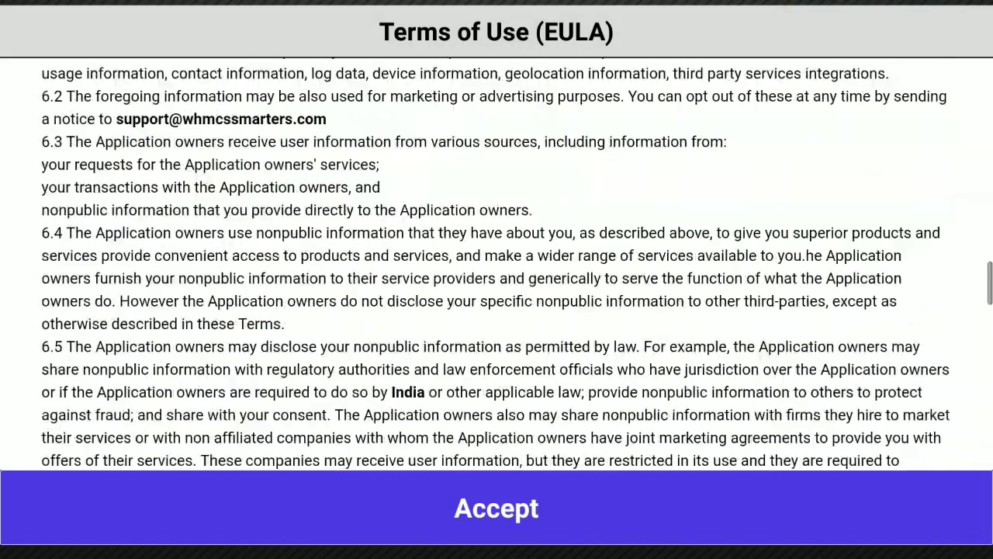
{"action": "key", "text": "Down"}
{"action": "key", "text": "Down"}
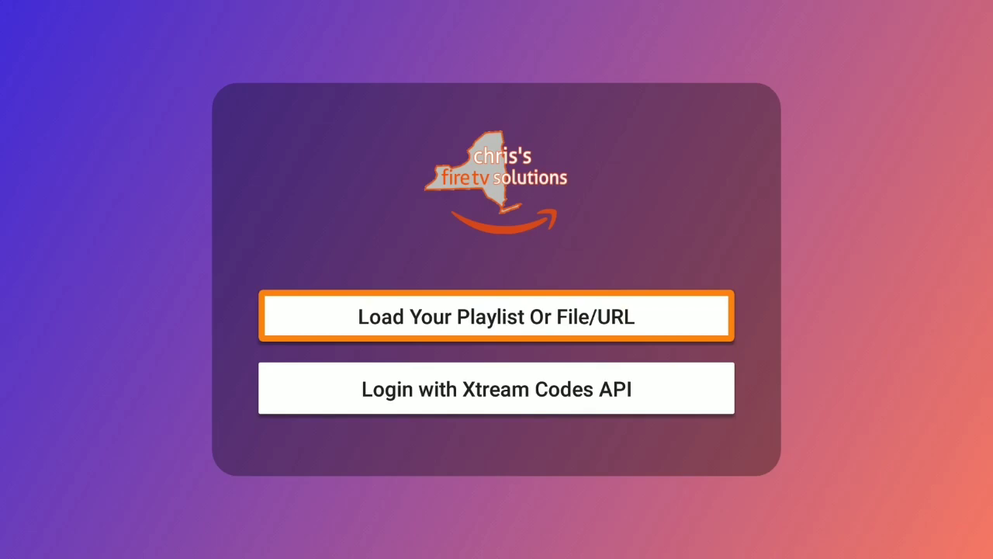
{"action": "key", "text": "Down"}
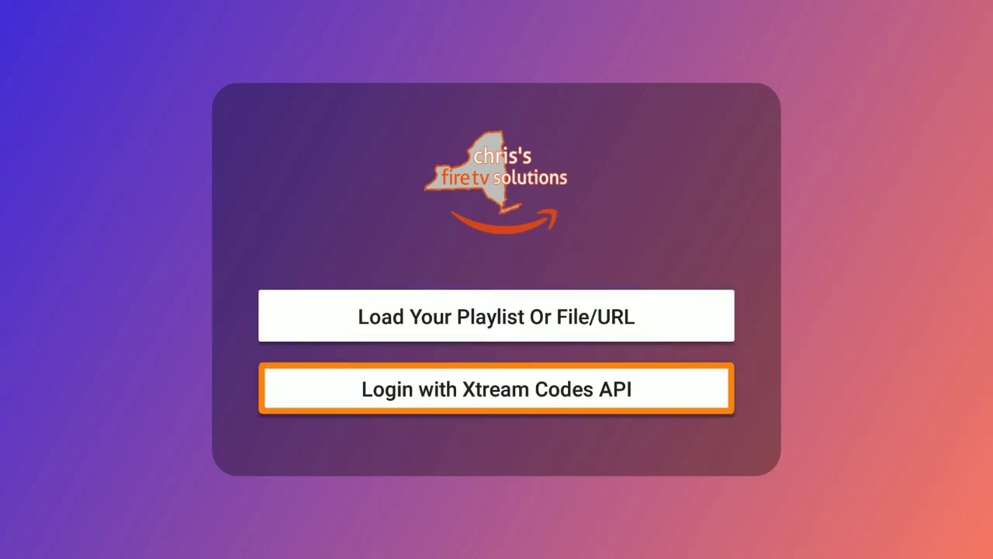
Choose Xtream Codes API login and spell 'Fire TV' in the Any Name field.
{"action": "key", "text": "Return"}
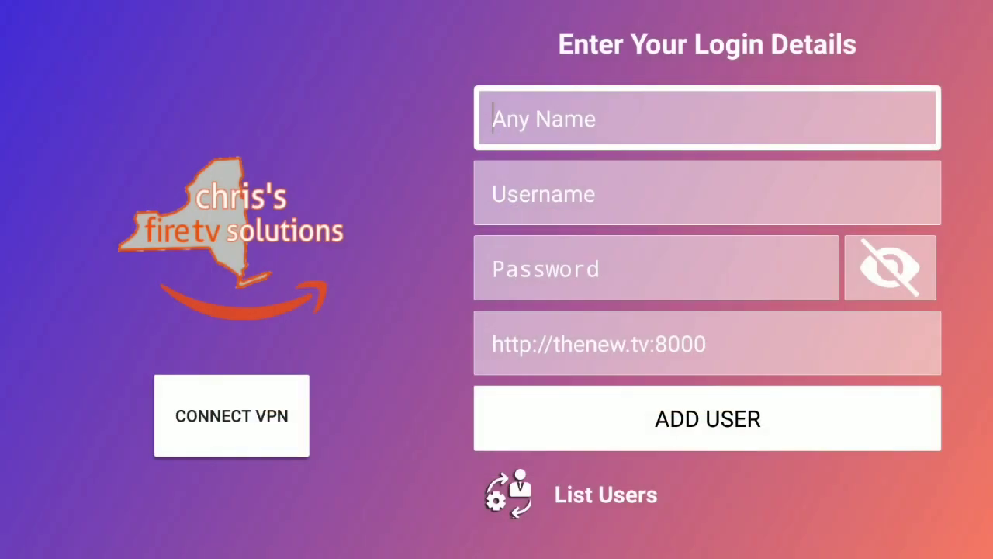
{"action": "key", "text": "Return"}
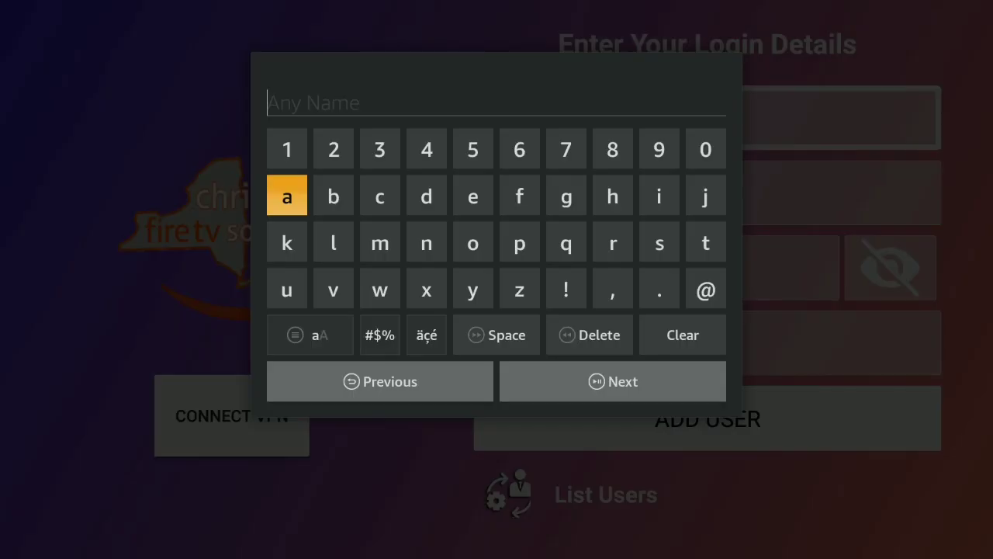
{"action": "key", "text": "Right"}
{"action": "key", "text": "Right"}
{"action": "key", "text": "Right"}
{"action": "key", "text": "Menu"}
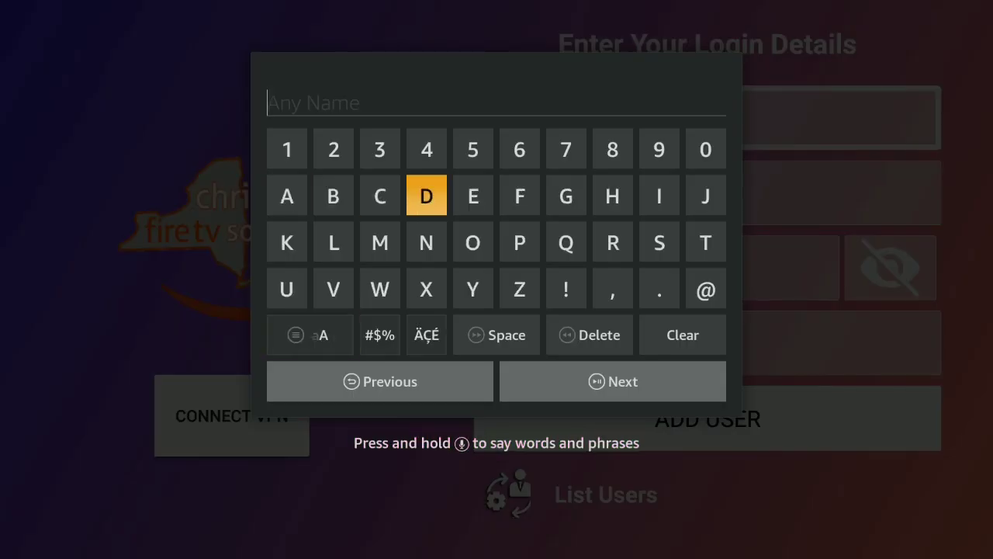
{"action": "key", "text": "Right"}
{"action": "key", "text": "Right"}
{"action": "key", "text": "Return"}
{"action": "key", "text": "Right"}
{"action": "key", "text": "Right"}
{"action": "key", "text": "Right"}
{"action": "key", "text": "Return"}
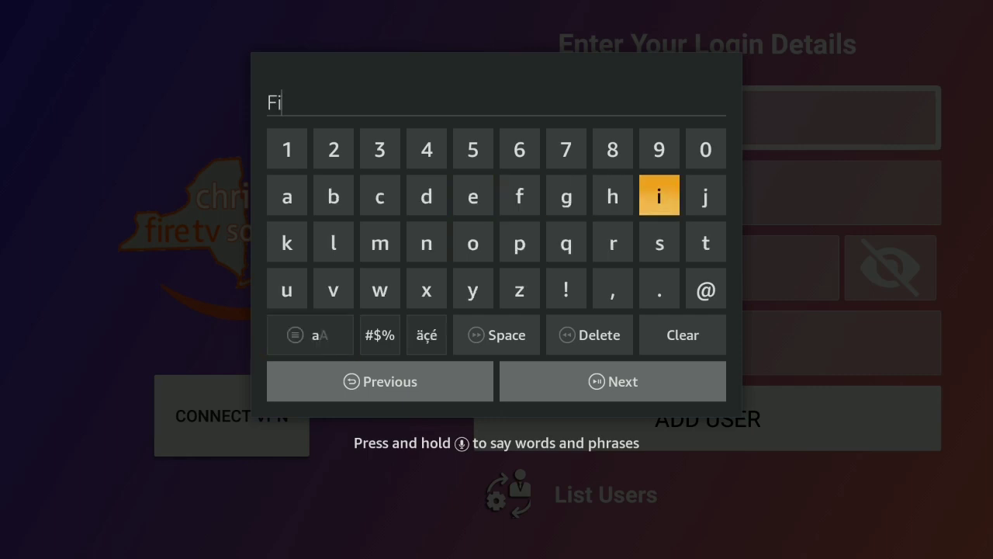
{"action": "key", "text": "Left"}
{"action": "key", "text": "Left"}
{"action": "key", "text": "Left"}
{"action": "key", "text": "Down"}
{"action": "key", "text": "Right"}
{"action": "key", "text": "Right"}
{"action": "key", "text": "Return"}
{"action": "key", "text": "Up"}
{"action": "key", "text": "Left"}
{"action": "key", "text": "Left"}
{"action": "key", "text": "Left"}
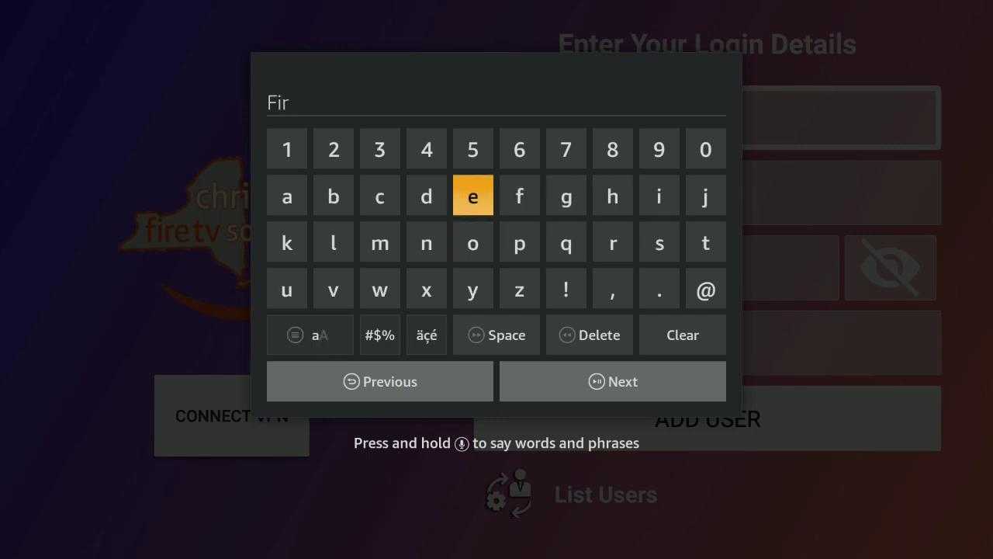
{"action": "key", "text": "Return"}
{"action": "key", "text": "Down"}
{"action": "key", "text": "Down"}
{"action": "key", "text": "Down"}
{"action": "key", "text": "Up"}
{"action": "key", "text": "Up"}
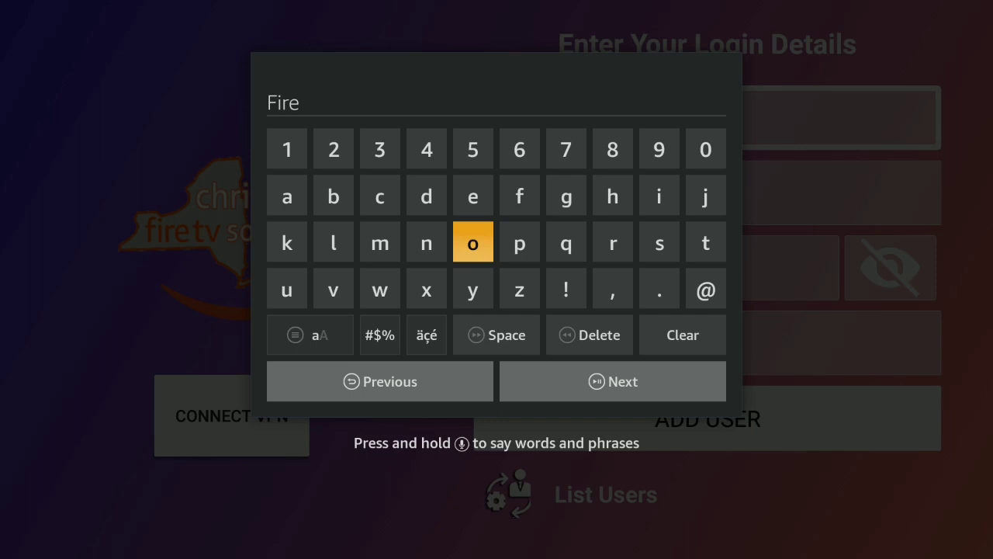
{"action": "key", "text": "Menu"}
{"action": "key", "text": "Right"}
{"action": "key", "text": "Right"}
{"action": "key", "text": "Right"}
{"action": "key", "text": "Right"}
{"action": "key", "text": "Right"}
{"action": "key", "text": "Return"}
{"action": "key", "text": "Right"}
{"action": "key", "text": "Right"}
{"action": "key", "text": "Down"}
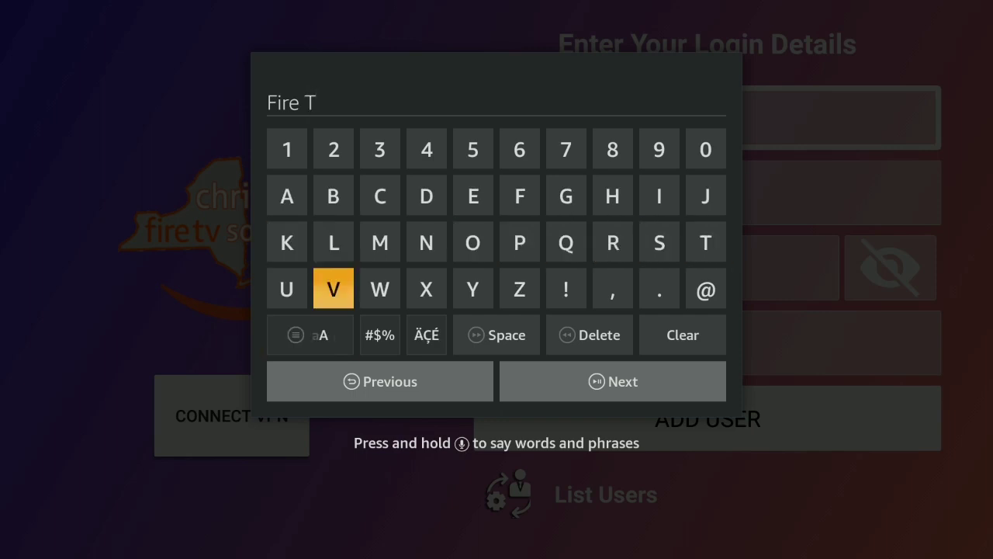
{"action": "key", "text": "Return"}
{"action": "key", "text": "Right"}
{"action": "key", "text": "Right"}
{"action": "key", "text": "Right"}
{"action": "key", "text": "Right"}
{"action": "key", "text": "Down"}
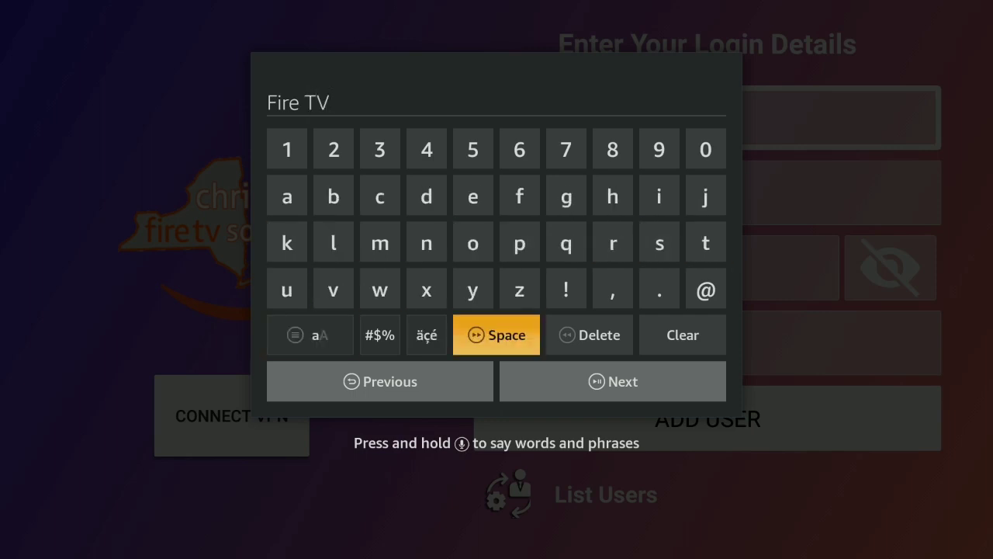
{"action": "key", "text": "Return"}
{"action": "key", "text": "Up"}
{"action": "key", "text": "Menu"}
{"action": "key", "text": "Right"}
{"action": "key", "text": "Right"}
{"action": "key", "text": "Right"}
{"action": "key", "text": "Right"}
Complete the name as 'Fire TV Solutions' and accept it to reach username entry.
{"action": "key", "text": "Return"}
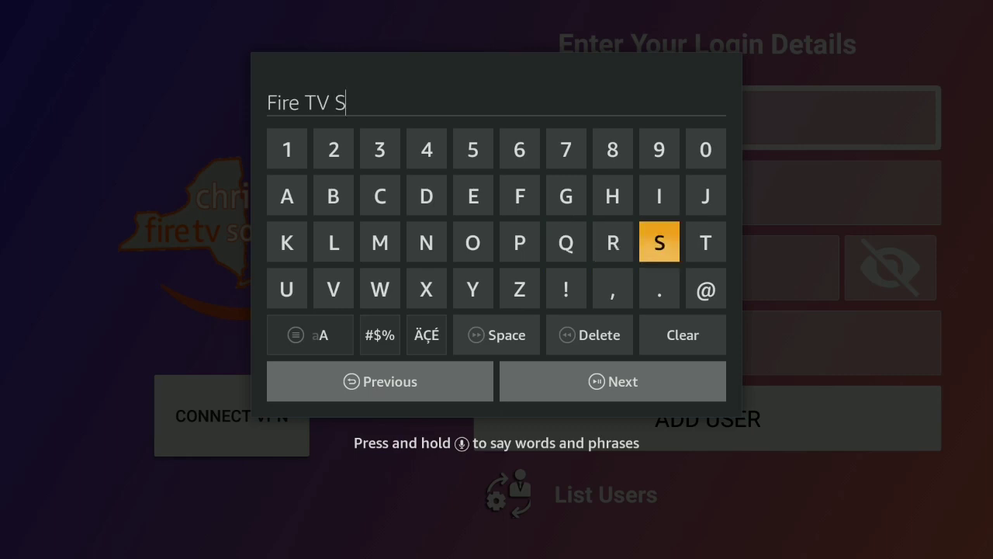
{"action": "key", "text": "Left"}
{"action": "key", "text": "Left"}
{"action": "key", "text": "Left"}
{"action": "key", "text": "Left"}
{"action": "key", "text": "Return"}
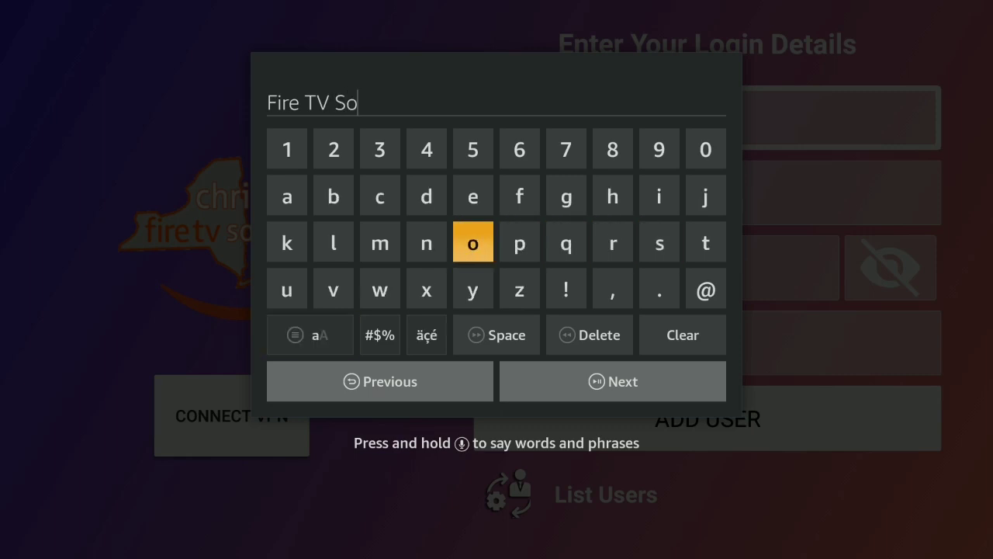
{"action": "key", "text": "Left"}
{"action": "key", "text": "Left"}
{"action": "key", "text": "Left"}
{"action": "key", "text": "Down"}
{"action": "key", "text": "Left"}
{"action": "key", "text": "Return"}
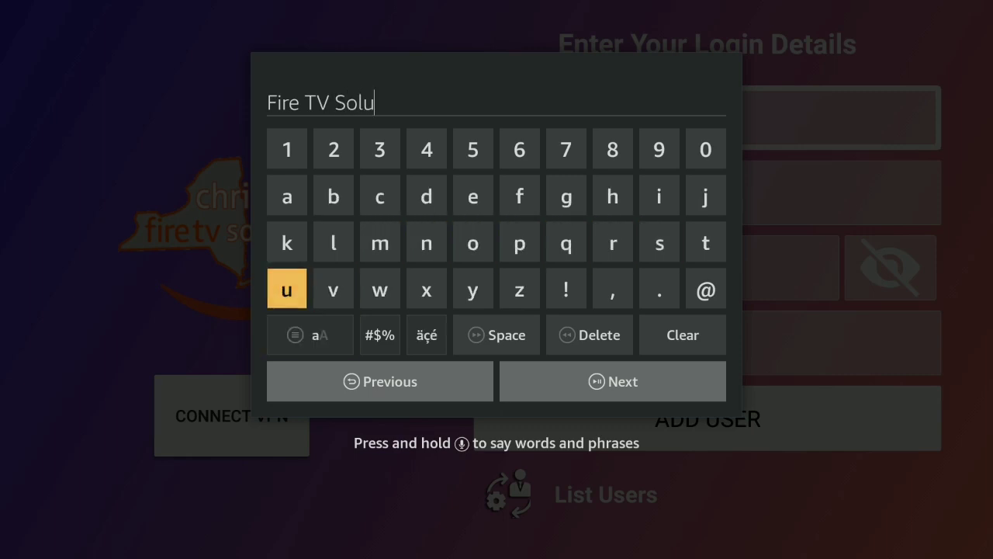
{"action": "key", "text": "Left"}
{"action": "key", "text": "Left"}
{"action": "key", "text": "Up"}
{"action": "key", "text": "Right"}
{"action": "key", "text": "Return"}
{"action": "key", "text": "Up"}
{"action": "key", "text": "Left"}
{"action": "key", "text": "Return"}
{"action": "key", "text": "Down"}
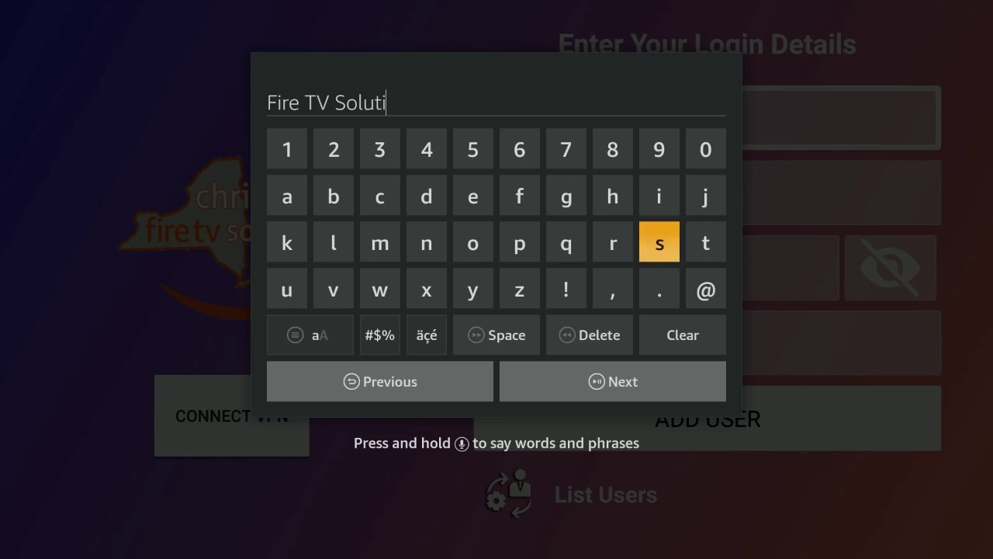
{"action": "key", "text": "Left"}
{"action": "key", "text": "Left"}
{"action": "key", "text": "Left"}
{"action": "key", "text": "Left"}
{"action": "key", "text": "Return"}
{"action": "key", "text": "Left"}
{"action": "key", "text": "Return"}
{"action": "key", "text": "Right"}
{"action": "key", "text": "Right"}
{"action": "key", "text": "Right"}
{"action": "key", "text": "Right"}
{"action": "key", "text": "Right"}
{"action": "key", "text": "Down"}
{"action": "key", "text": "Down"}
{"action": "key", "text": "Down"}
{"action": "key", "text": "Return"}
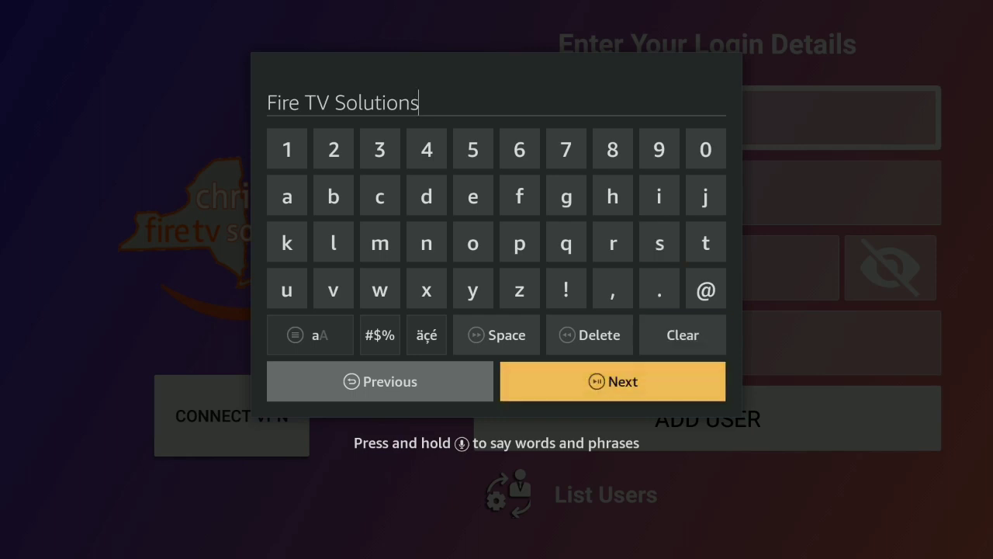
Begin spelling the account username on the on-screen keyboard, deleting a mistaken extra letter.
{"action": "key", "text": "Down"}
{"action": "key", "text": "Right"}
{"action": "key", "text": "Right"}
{"action": "key", "text": "Right"}
{"action": "key", "text": "Right"}
{"action": "key", "text": "Right"}
{"action": "key", "text": "Right"}
{"action": "key", "text": "Right"}
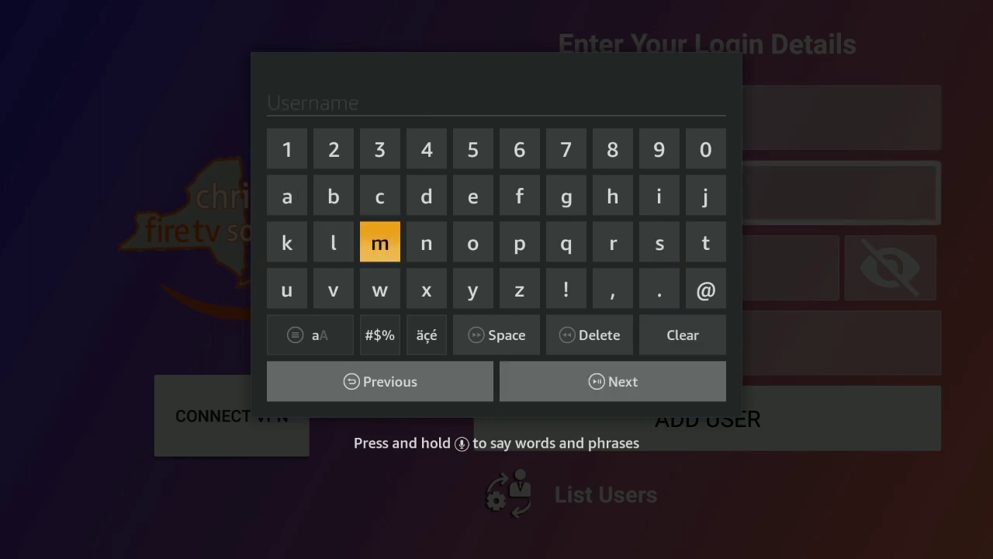
{"action": "key", "text": "Up"}
{"action": "key", "text": "Return"}
{"action": "key", "text": "Down"}
{"action": "key", "text": "Left"}
{"action": "key", "text": "Left"}
{"action": "key", "text": "Left"}
{"action": "key", "text": "Return"}
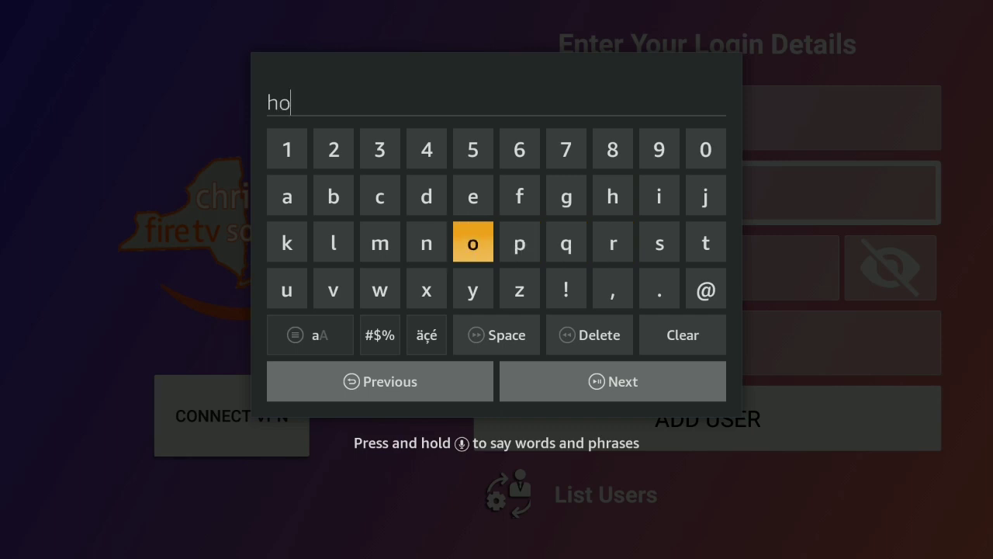
{"action": "key", "text": "Left"}
{"action": "key", "text": "Left"}
{"action": "key", "text": "Up"}
{"action": "key", "text": "Right"}
{"action": "key", "text": "Right"}
{"action": "key", "text": "Return"}
{"action": "key", "text": "Down"}
Finish spelling the username and accept it to move on to password entry.
{"action": "key", "text": "Left"}
{"action": "key", "text": "Left"}
{"action": "key", "text": "Down"}
{"action": "key", "text": "Down"}
{"action": "key", "text": "Right"}
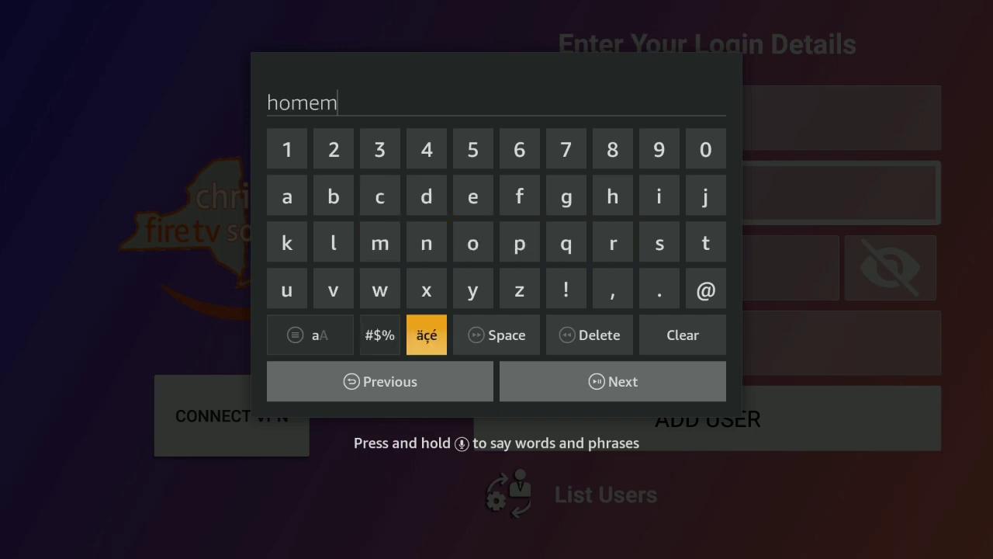
{"action": "key", "text": "Right"}
{"action": "key", "text": "Right"}
{"action": "key", "text": "Return"}
{"action": "key", "text": "Up"}
{"action": "key", "text": "Up"}
{"action": "key", "text": "Left"}
{"action": "key", "text": "Left"}
{"action": "key", "text": "Left"}
{"action": "key", "text": "Left"}
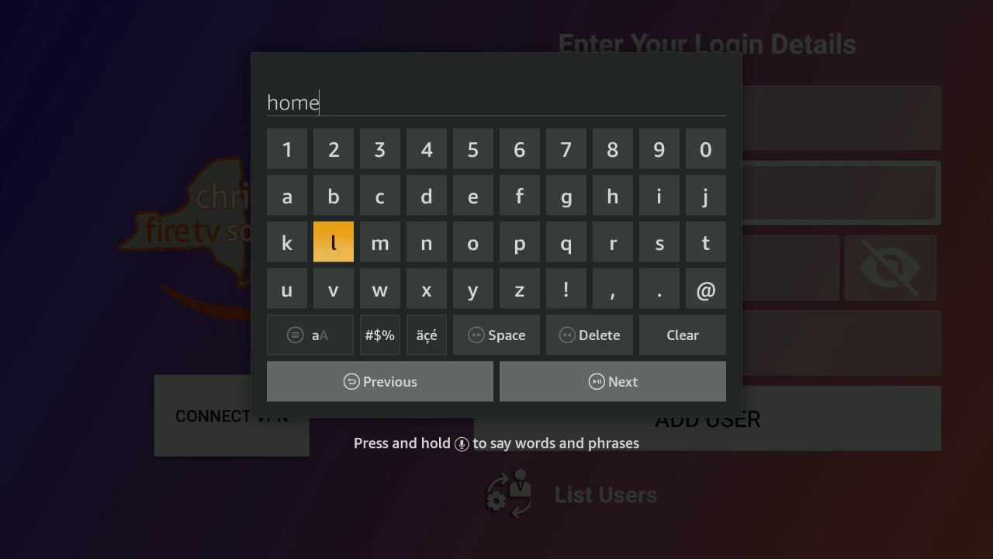
{"action": "key", "text": "Return"}
{"action": "key", "text": "Up"}
{"action": "key", "text": "Right"}
{"action": "key", "text": "Right"}
{"action": "key", "text": "Right"}
{"action": "key", "text": "Return"}
{"action": "key", "text": "Down"}
{"action": "key", "text": "Down"}
{"action": "key", "text": "Right"}
{"action": "key", "text": "Right"}
{"action": "key", "text": "Right"}
{"action": "key", "text": "Right"}
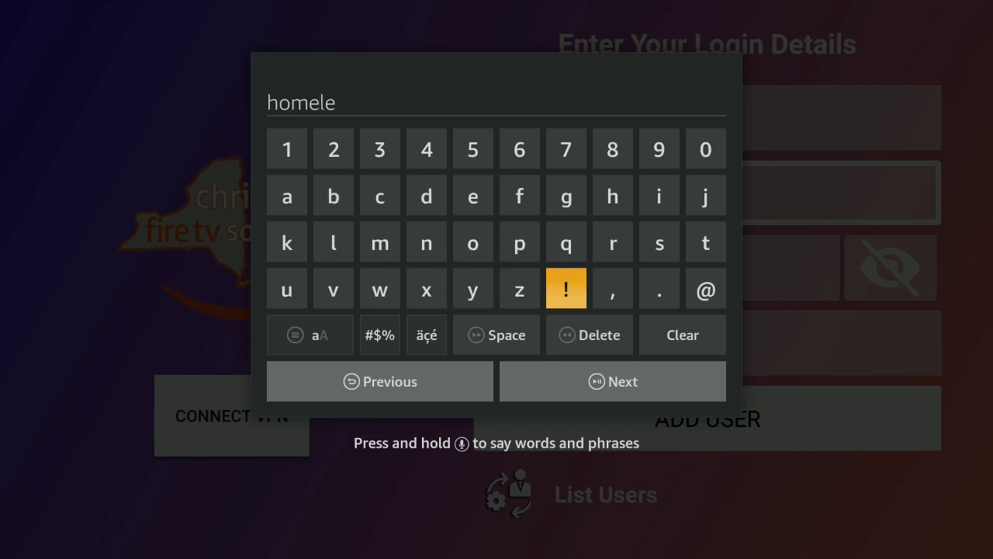
{"action": "key", "text": "Up"}
{"action": "key", "text": "Return"}
{"action": "key", "text": "Return"}
{"action": "key", "text": "Return"}
{"action": "key", "text": "Right"}
{"action": "key", "text": "Return"}
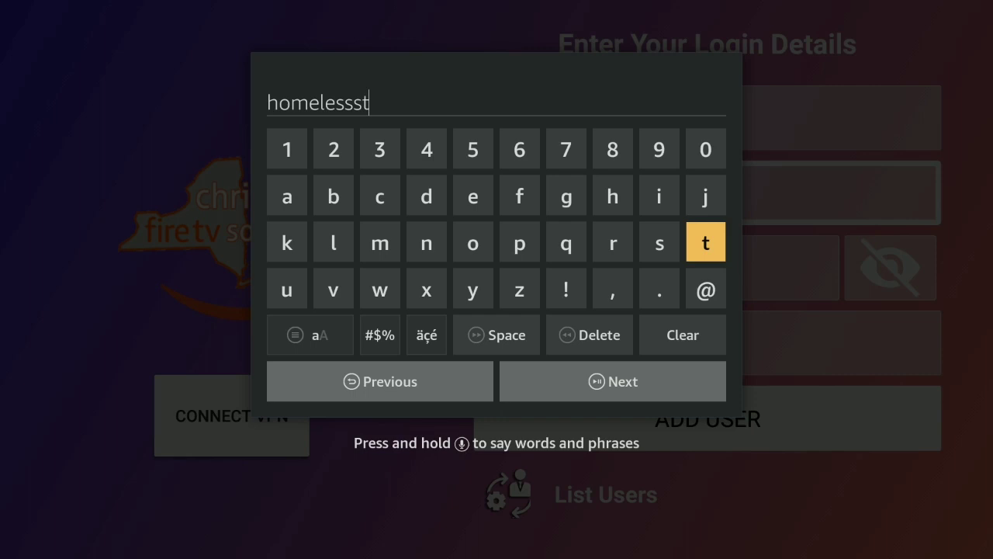
{"action": "key", "text": "Right"}
{"action": "key", "text": "Right"}
{"action": "key", "text": "Right"}
{"action": "key", "text": "Right"}
{"action": "key", "text": "Right"}
{"action": "key", "text": "Left"}
{"action": "key", "text": "Return"}
{"action": "key", "text": "Up"}
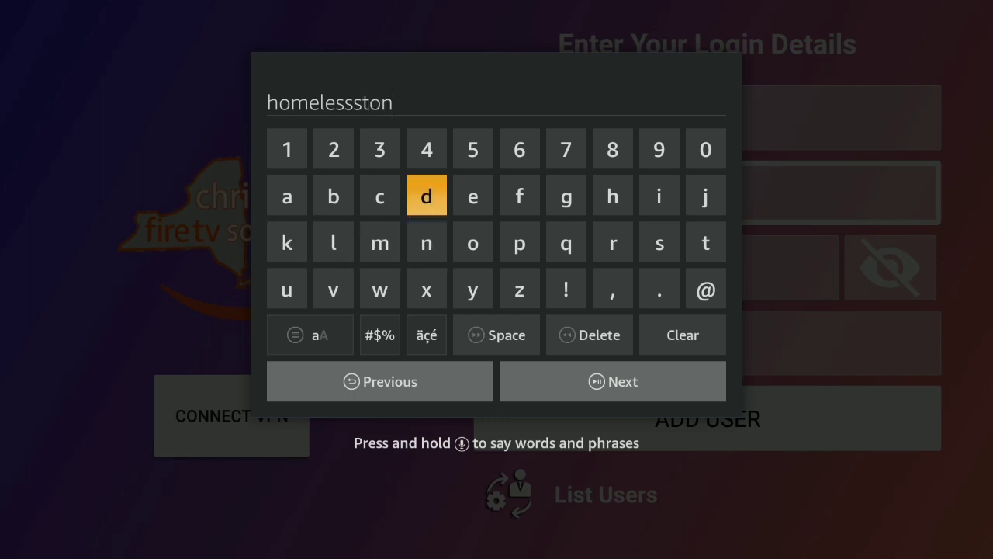
{"action": "key", "text": "Right"}
{"action": "key", "text": "Return"}
{"action": "key", "text": "Down"}
{"action": "key", "text": "Right"}
{"action": "key", "text": "Right"}
{"action": "key", "text": "Right"}
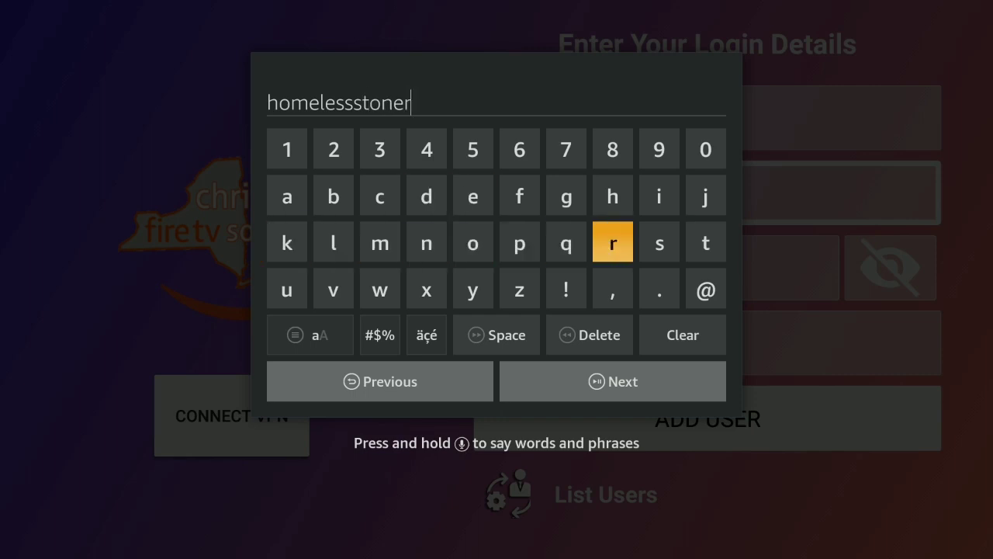
{"action": "key", "text": "Down"}
{"action": "key", "text": "Down"}
{"action": "key", "text": "Down"}
{"action": "key", "text": "Return"}
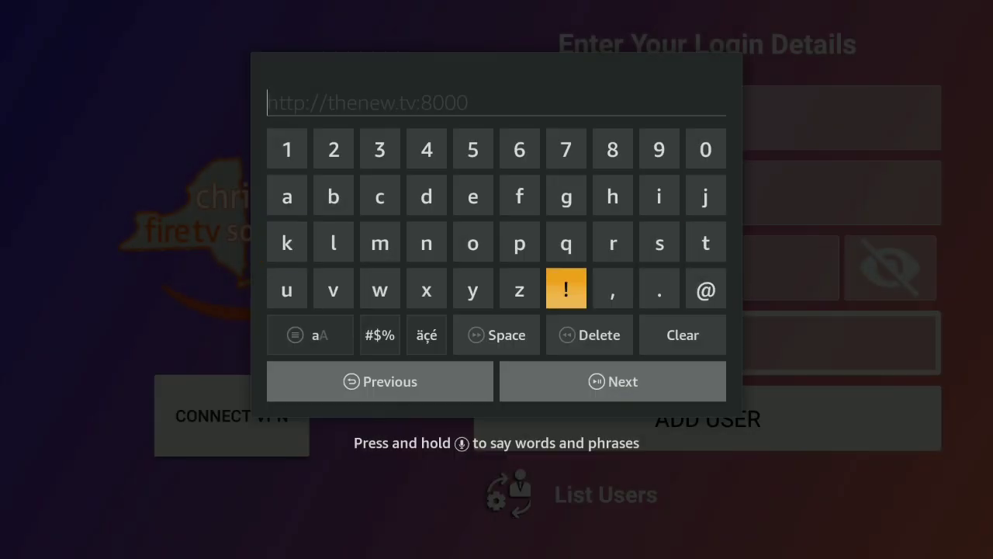
Enter server URL tv.firetvsolutions.tk:8000 and add the user with these login details.
{"action": "key", "text": "Right"}
{"action": "key", "text": "Right"}
{"action": "key", "text": "Right"}
{"action": "key", "text": "Up"}
{"action": "key", "text": "Return"}
{"action": "key", "text": "Down"}
{"action": "key", "text": "Left"}
{"action": "key", "text": "Left"}
{"action": "key", "text": "Left"}
{"action": "key", "text": "Left"}
{"action": "key", "text": "Left"}
{"action": "key", "text": "Left"}
{"action": "key", "text": "Left"}
{"action": "key", "text": "Left"}
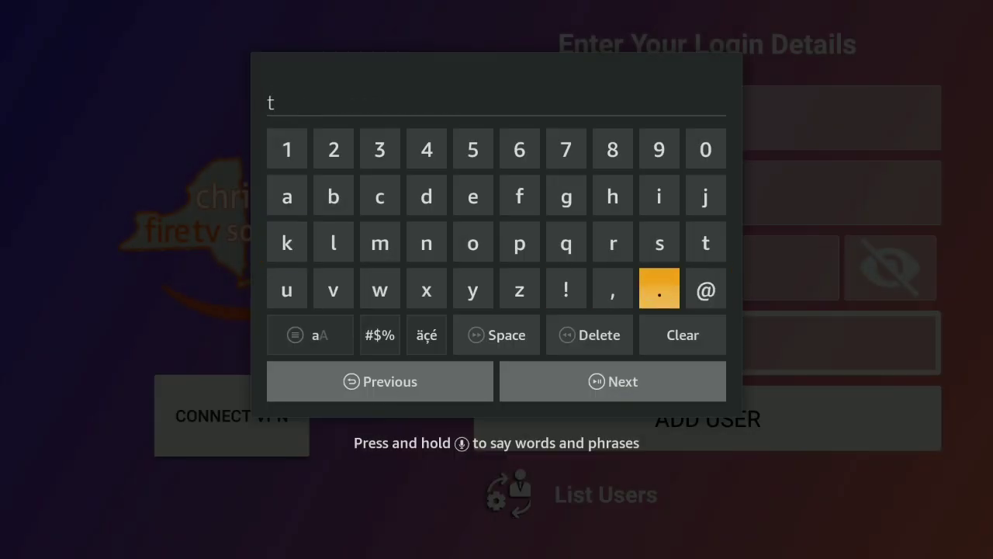
{"action": "type", "text": "v.fi"}
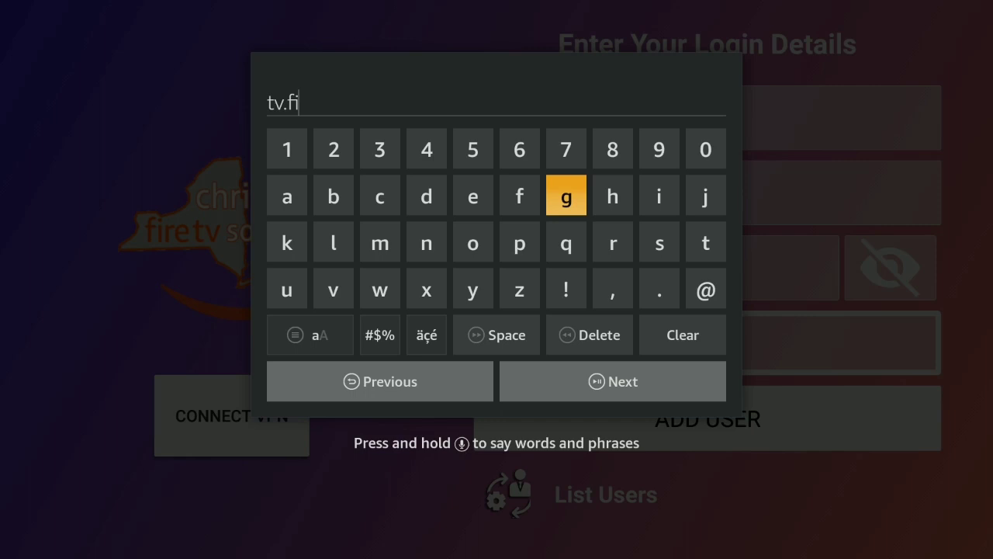
{"action": "type", "text": "retvsolutions.tk:"}
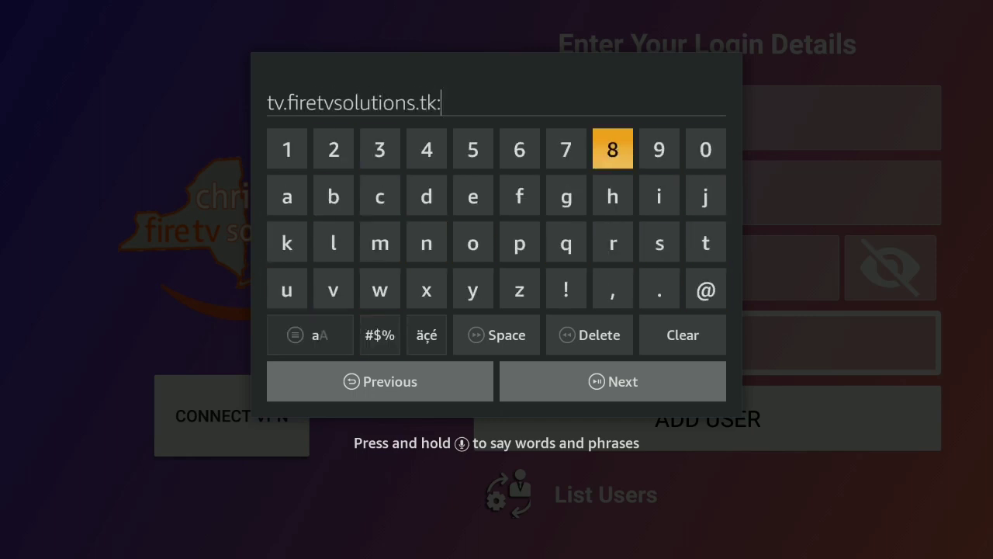
{"action": "type", "text": "8000"}
{"action": "key", "text": "Down"}
{"action": "key", "text": "Down"}
{"action": "key", "text": "Down"}
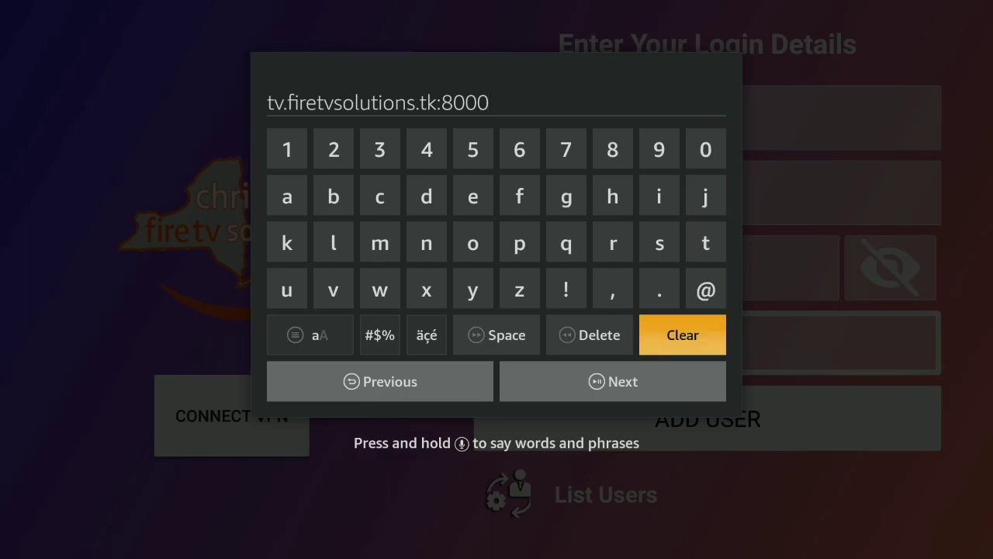
{"action": "key", "text": "Down"}
{"action": "key", "text": "Return"}
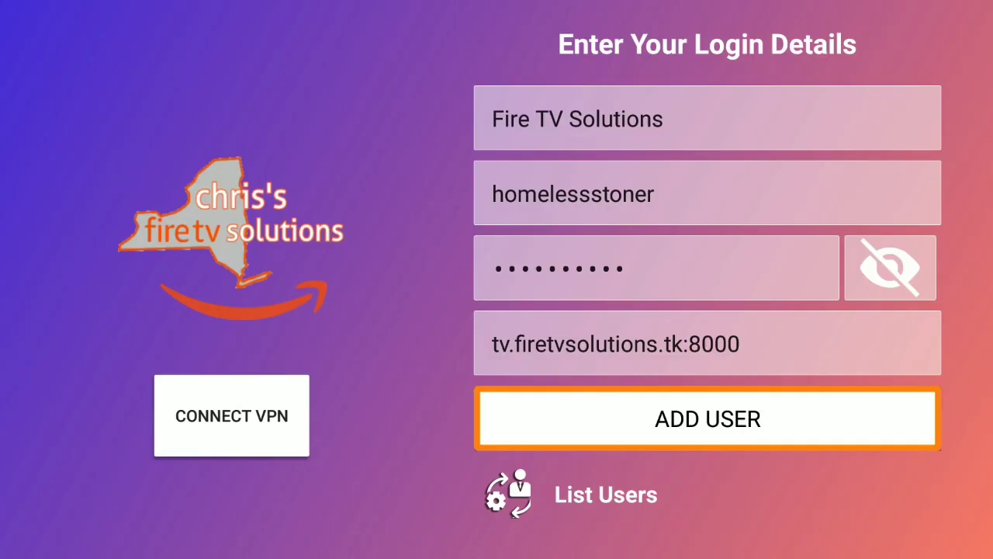
{"action": "key", "text": "Return"}
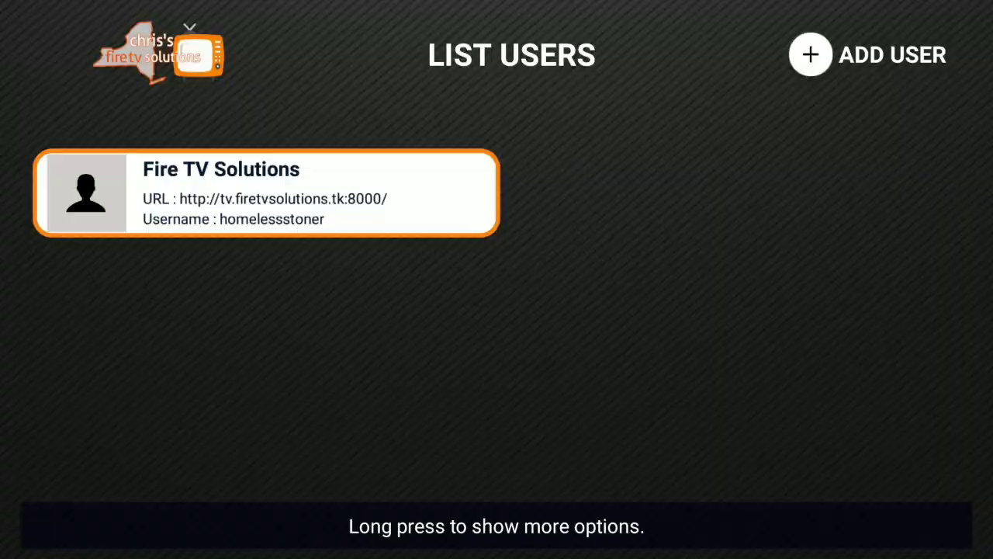
Log in with the Fire TV Solutions profile and navigate to the Settings gear.
{"action": "key", "text": "Return"}
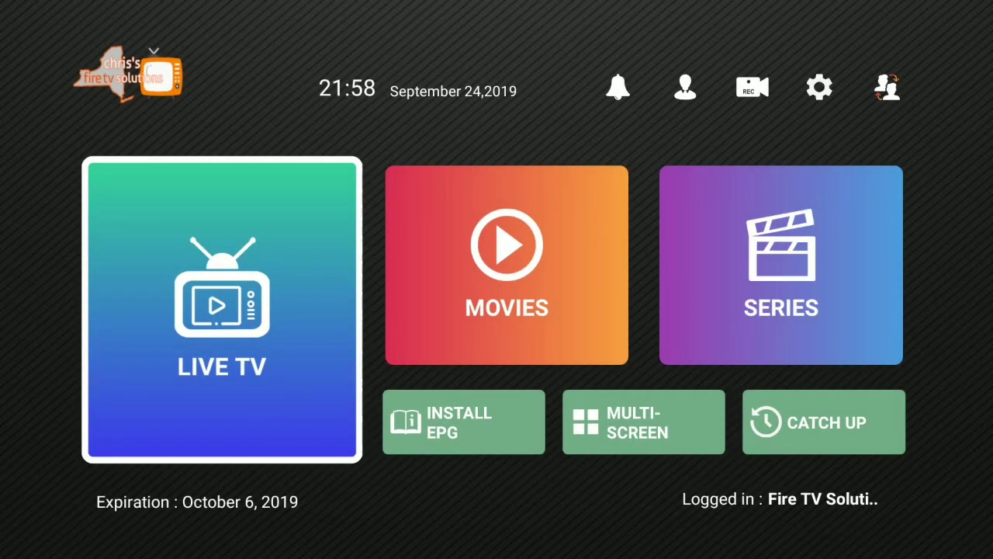
{"action": "key", "text": "Right"}
{"action": "key", "text": "Right"}
{"action": "key", "text": "Up"}
{"action": "key", "text": "Right"}
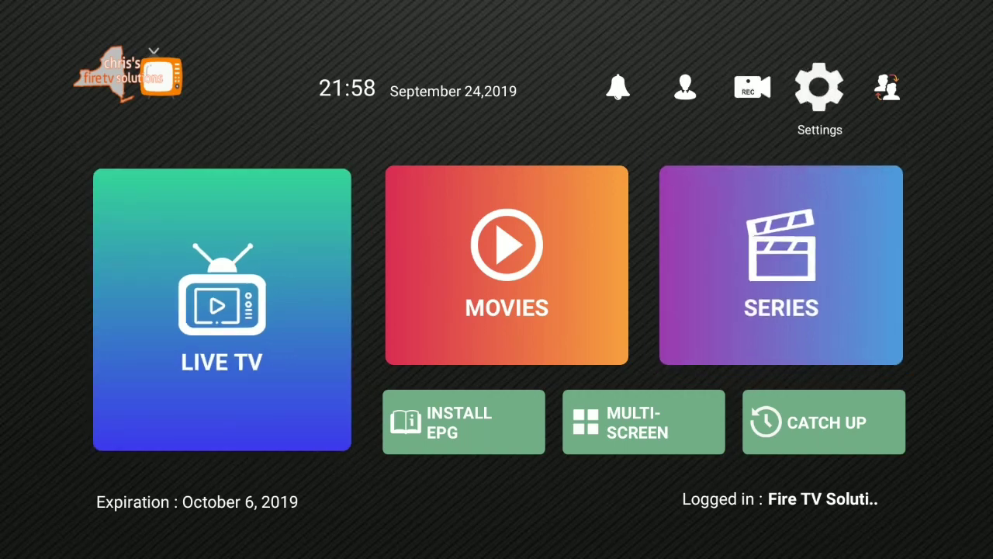
In General Settings, turn off AutoStart on Bootup and save the changes.
{"action": "key", "text": "Return"}
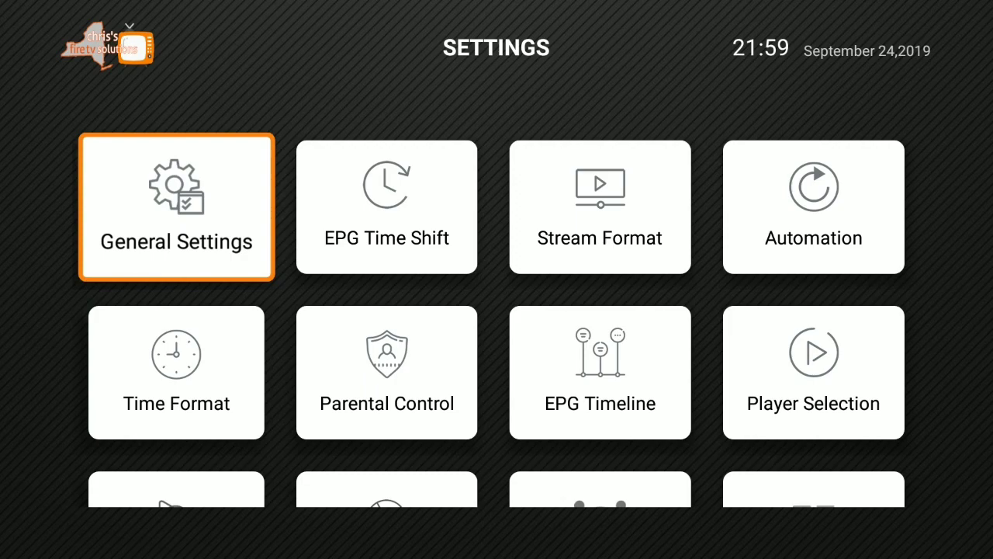
{"action": "key", "text": "Return"}
{"action": "key", "text": "Up"}
{"action": "key", "text": "Up"}
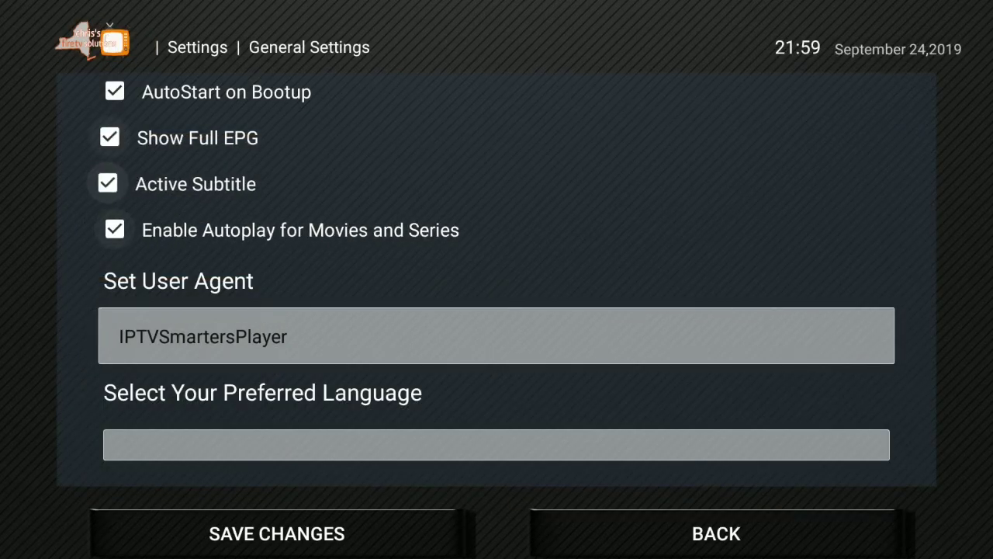
{"action": "key", "text": "Up"}
{"action": "key", "text": "Up"}
{"action": "key", "text": "Return"}
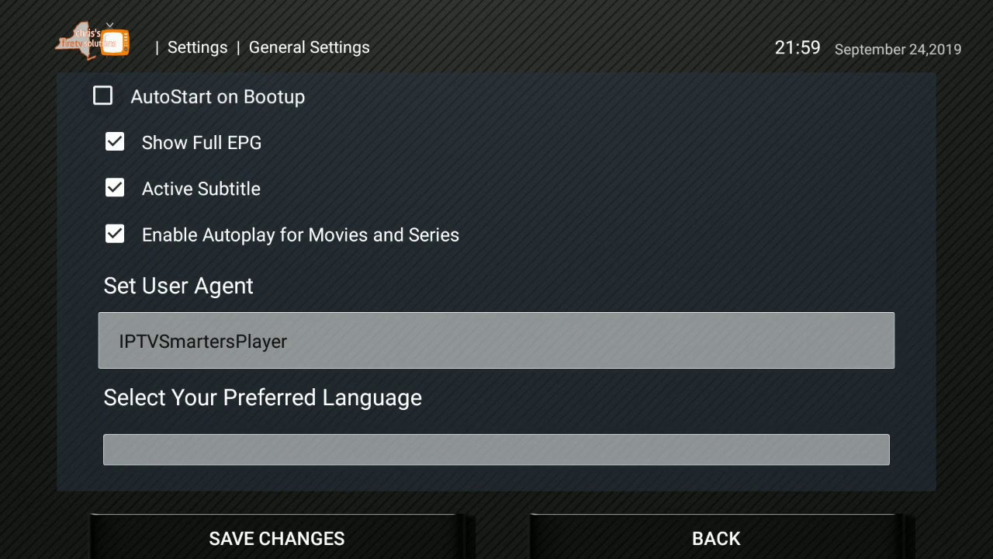
{"action": "key", "text": "Down"}
{"action": "key", "text": "Down"}
{"action": "key", "text": "Down"}
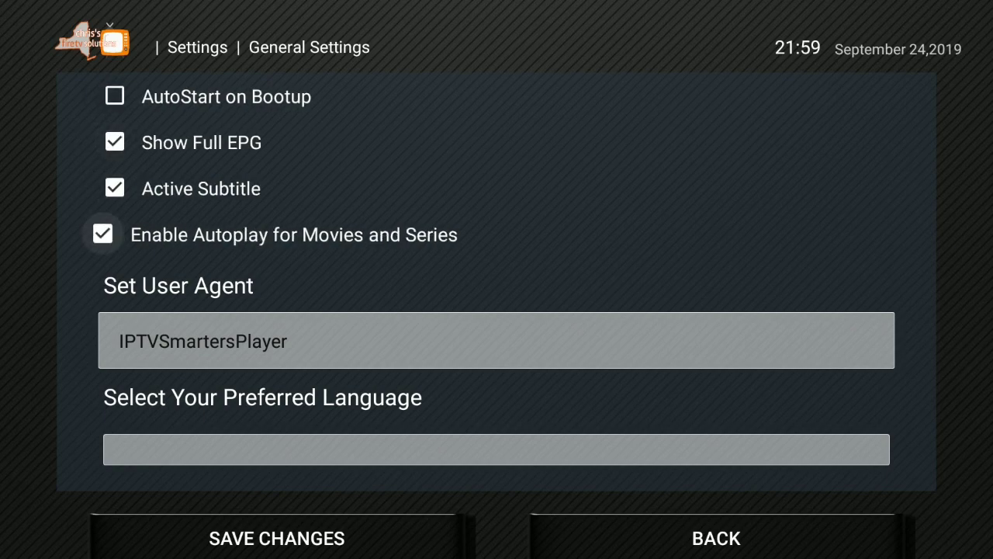
{"action": "key", "text": "Down"}
{"action": "key", "text": "Down"}
{"action": "key", "text": "Return"}
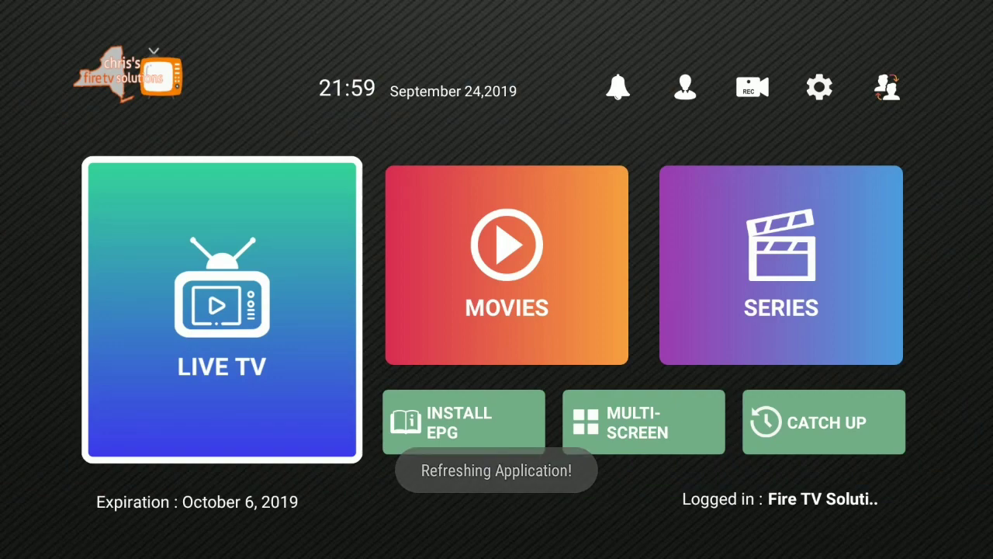
Set the Time Format to 12 Hours Format and save it.
{"action": "key", "text": "Right"}
{"action": "key", "text": "Right"}
{"action": "key", "text": "Up"}
{"action": "key", "text": "Right"}
{"action": "key", "text": "Return"}
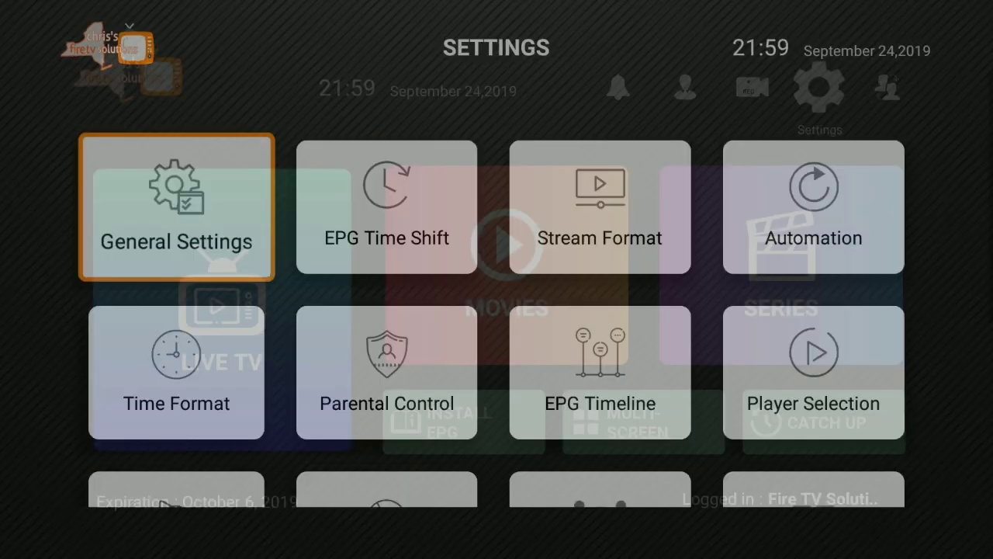
{"action": "key", "text": "Down"}
{"action": "key", "text": "Return"}
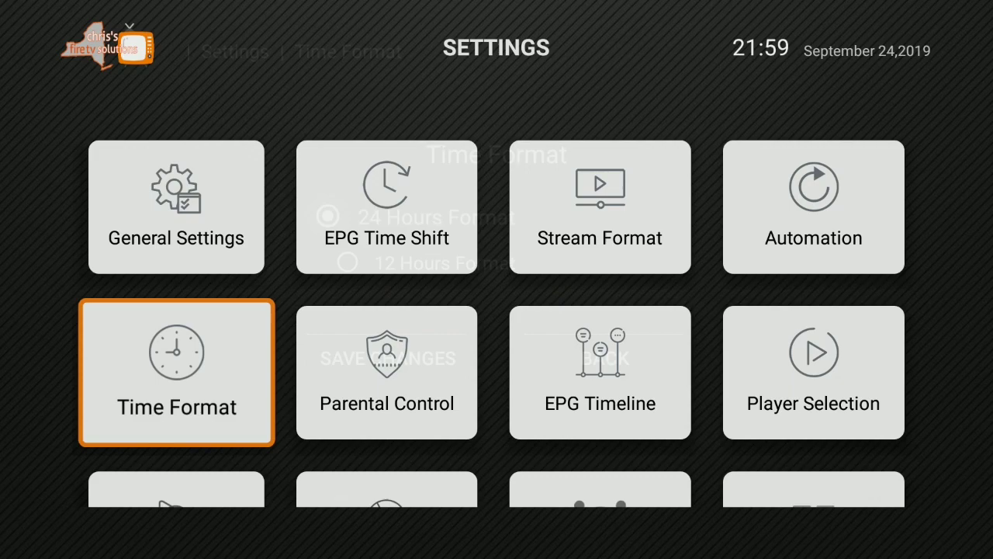
{"action": "key", "text": "Down"}
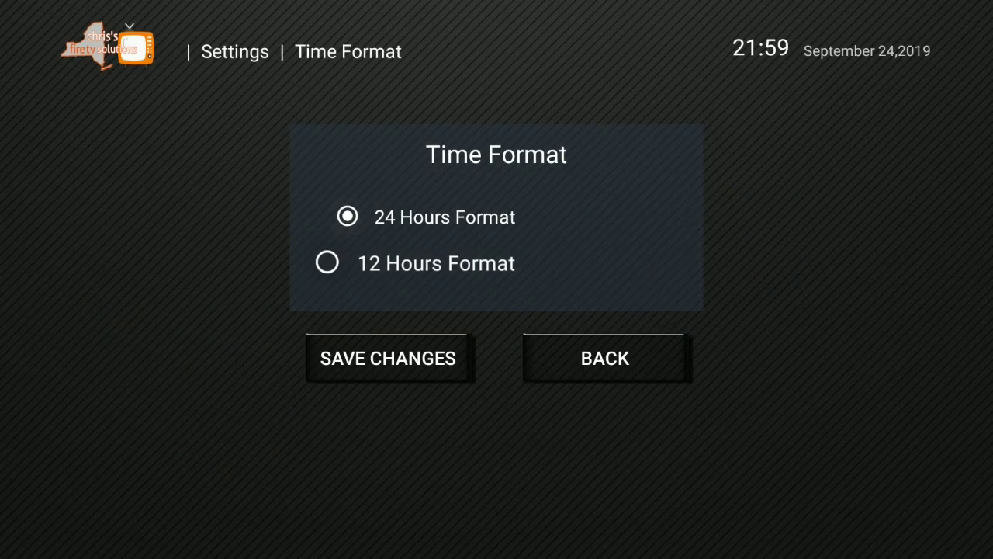
{"action": "key", "text": "Return"}
{"action": "key", "text": "Down"}
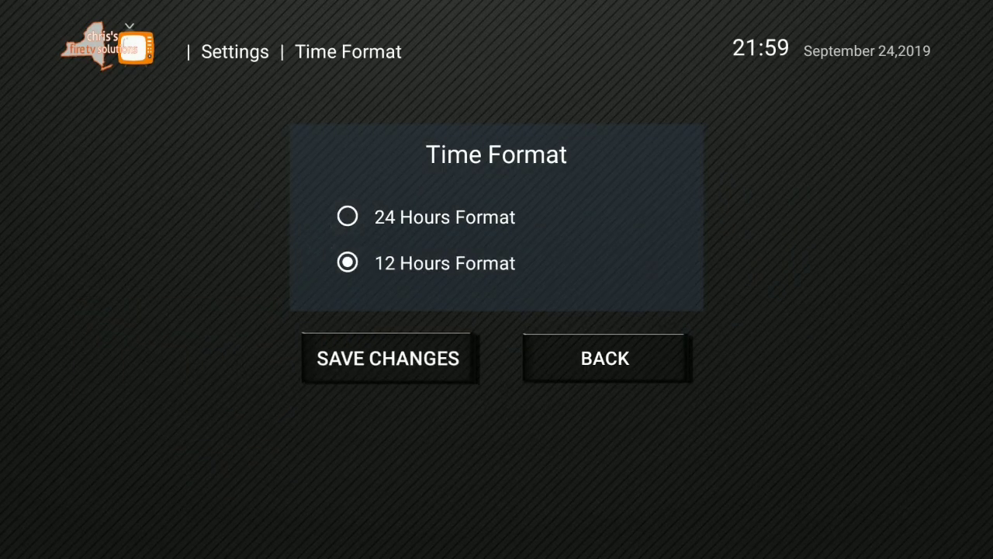
{"action": "key", "text": "Return"}
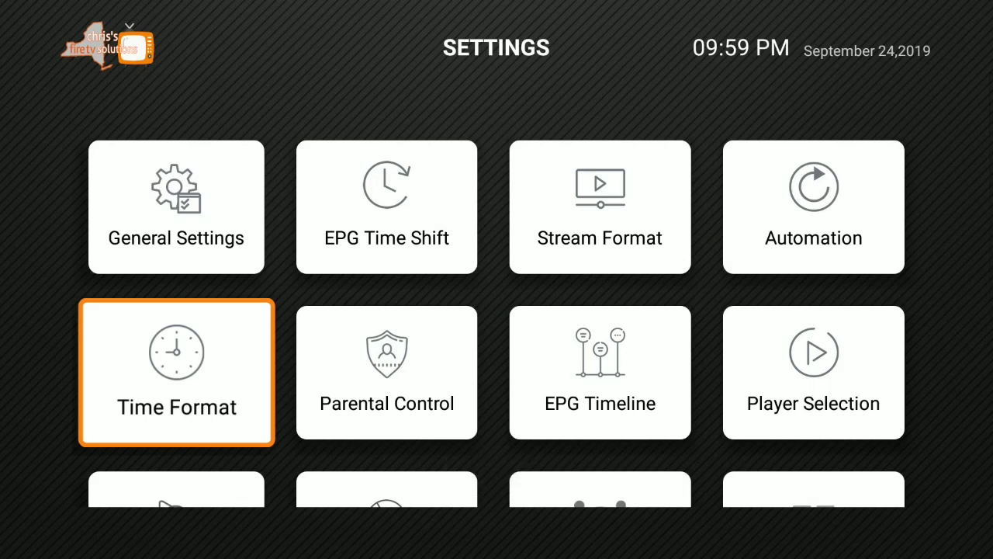
In Player Selection, add MX Player Pro and VLC as available players.
{"action": "key", "text": "Right"}
{"action": "key", "text": "Right"}
{"action": "key", "text": "Right"}
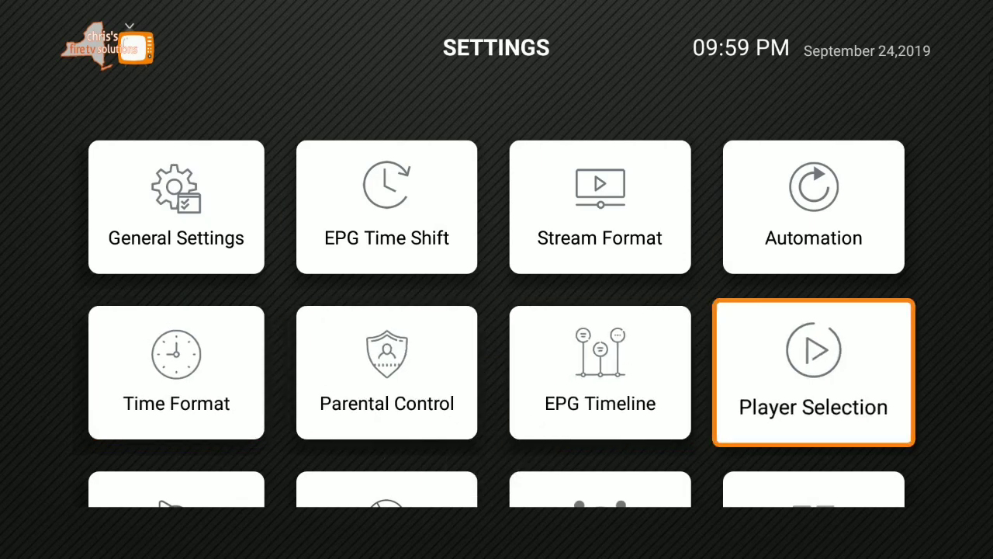
{"action": "key", "text": "Down"}
{"action": "key", "text": "Up"}
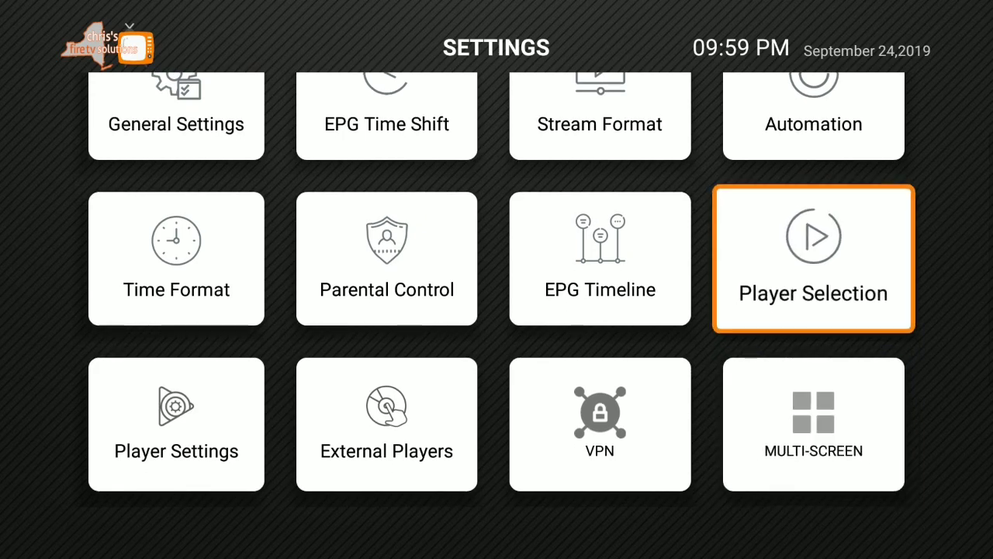
{"action": "key", "text": "Return"}
{"action": "key", "text": "Up"}
{"action": "key", "text": "Up"}
{"action": "key", "text": "Up"}
{"action": "key", "text": "Up"}
{"action": "key", "text": "Up"}
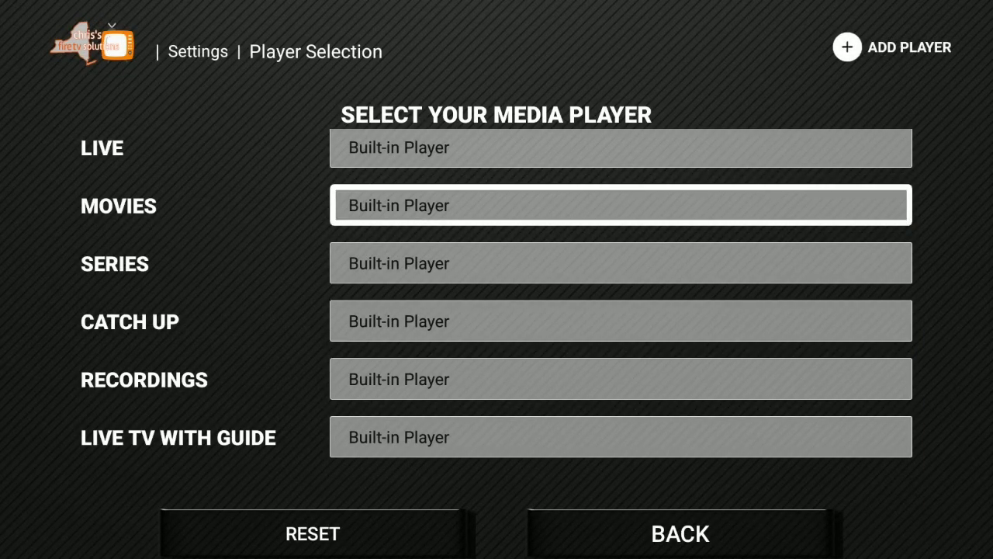
{"action": "key", "text": "Up"}
{"action": "key", "text": "Up"}
{"action": "key", "text": "Return"}
{"action": "key", "text": "Down"}
{"action": "key", "text": "Down"}
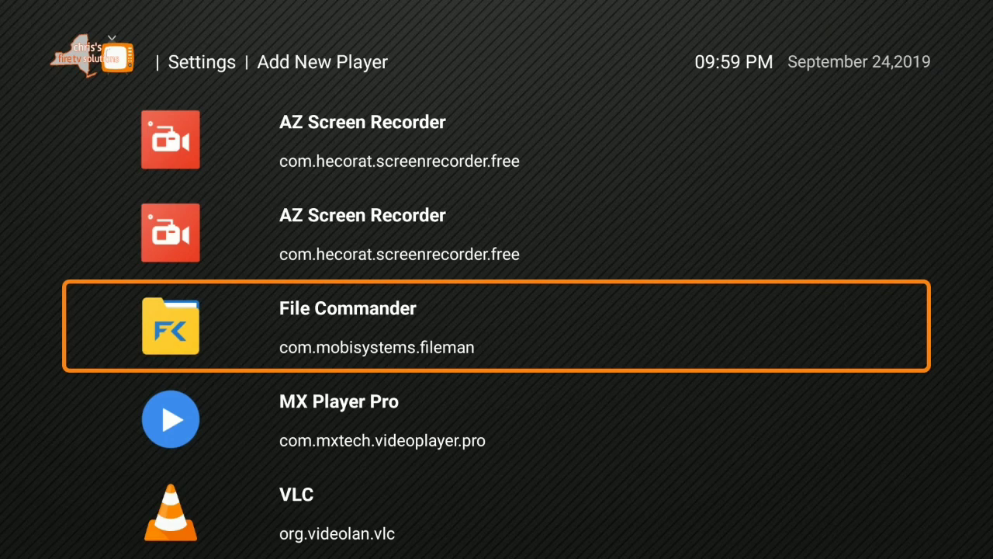
{"action": "key", "text": "Down"}
{"action": "key", "text": "Down"}
{"action": "key", "text": "Down"}
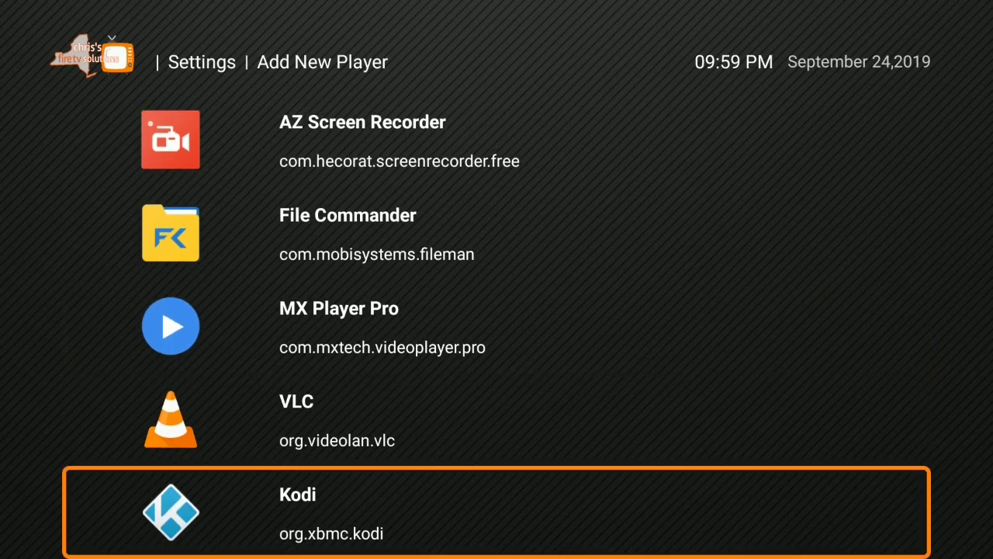
{"action": "key", "text": "Up"}
{"action": "key", "text": "Up"}
{"action": "key", "text": "Return"}
{"action": "key", "text": "Return"}
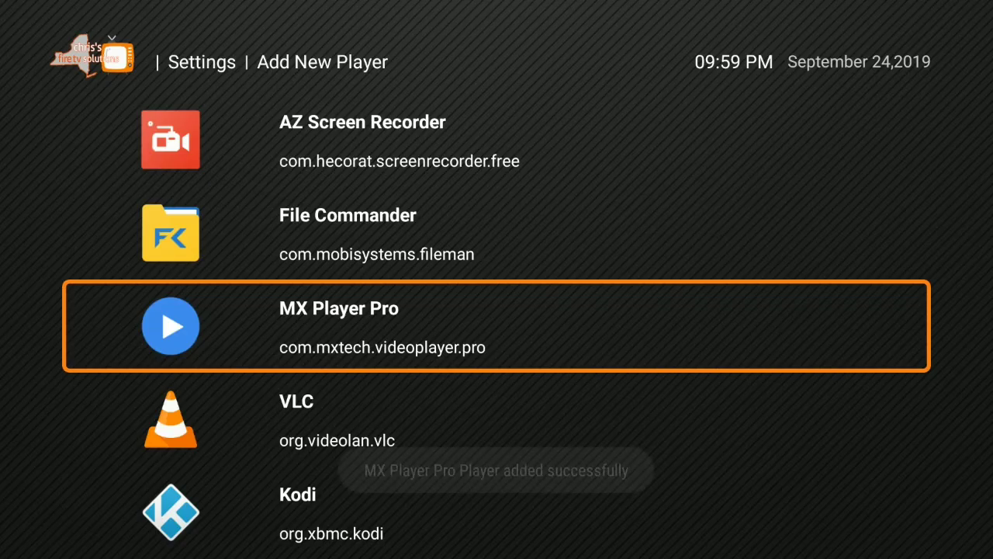
{"action": "key", "text": "Return"}
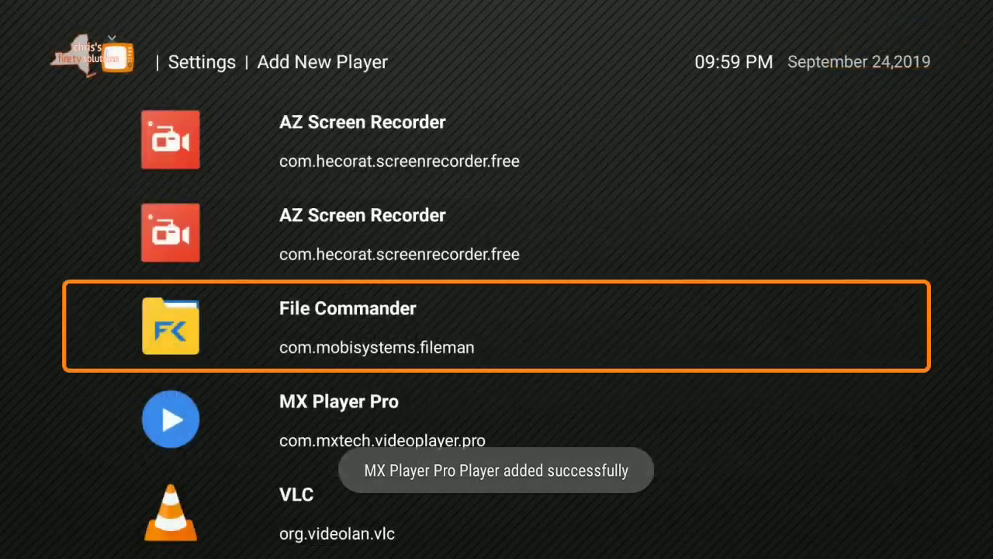
{"action": "key", "text": "Down"}
{"action": "key", "text": "Down"}
{"action": "key", "text": "Return"}
{"action": "key", "text": "Return"}
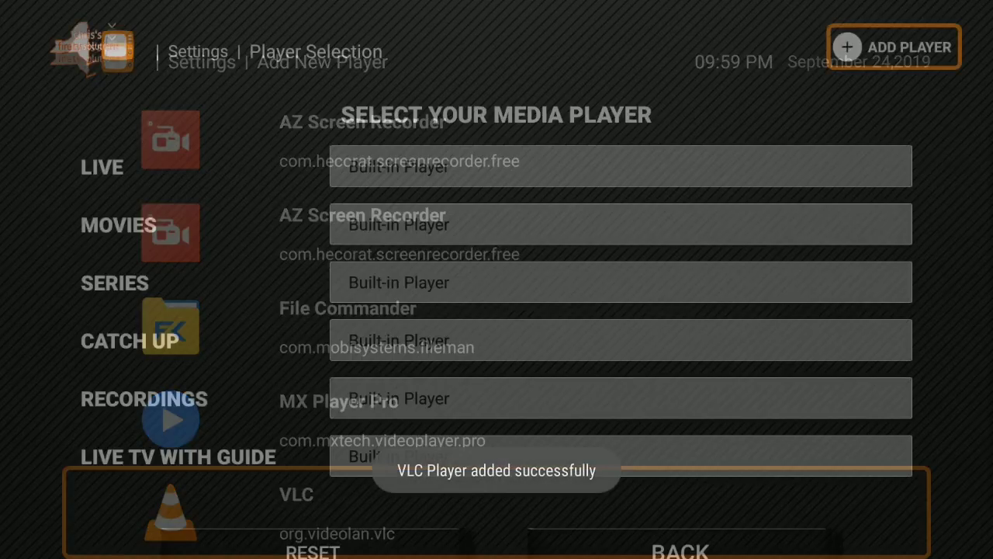
{"action": "key", "text": "Down"}
Set Movies, Series, Catch Up and Recordings to play in MX Player Pro.
{"action": "key", "text": "Down"}
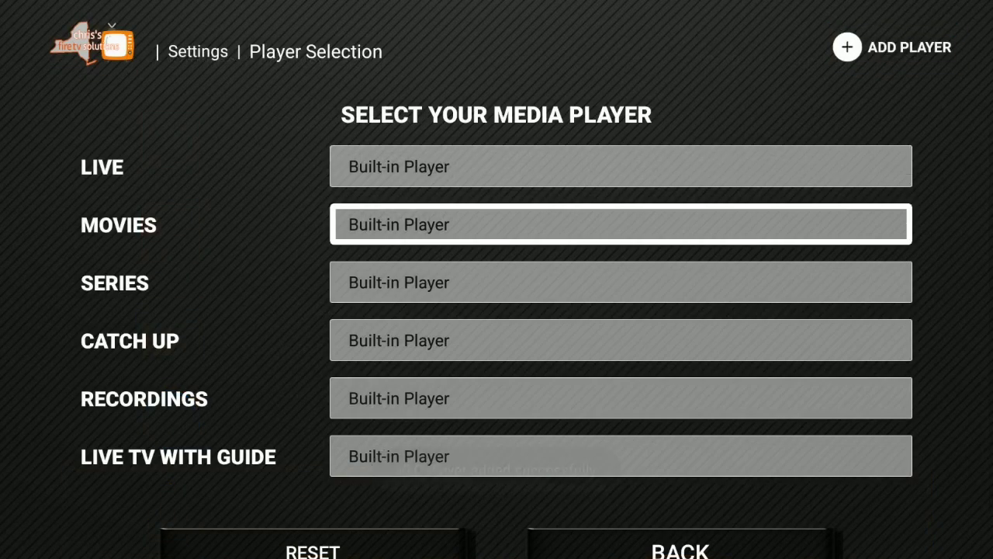
{"action": "key", "text": "Up"}
{"action": "key", "text": "Down"}
{"action": "key", "text": "Return"}
{"action": "key", "text": "Down"}
{"action": "key", "text": "Up"}
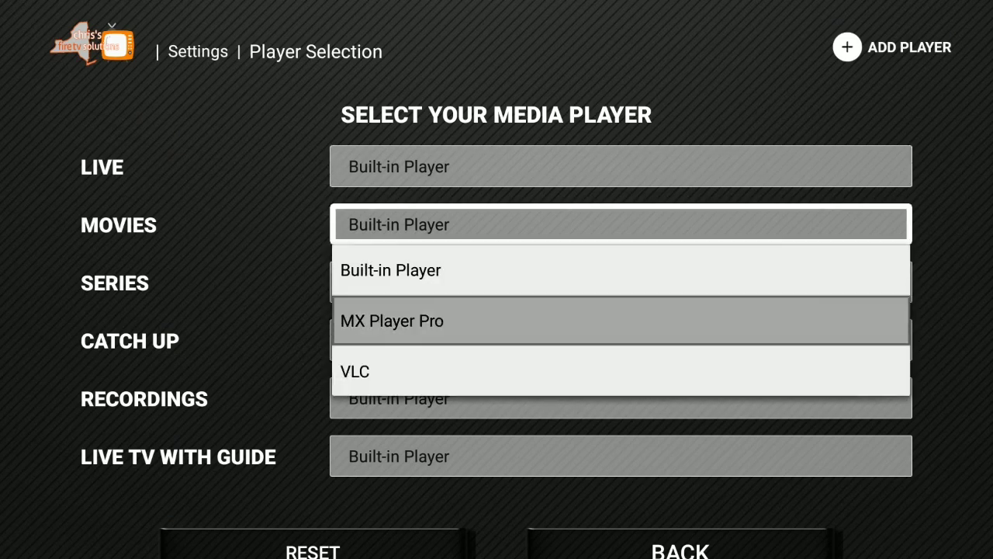
{"action": "key", "text": "Return"}
{"action": "key", "text": "Down"}
{"action": "key", "text": "Return"}
{"action": "key", "text": "Down"}
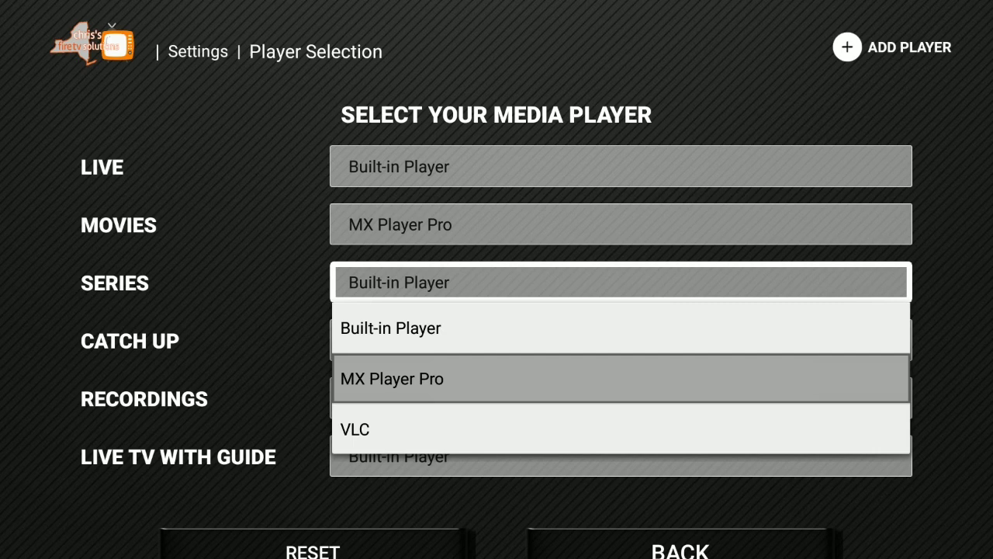
{"action": "key", "text": "Return"}
{"action": "key", "text": "Down"}
{"action": "key", "text": "Return"}
{"action": "key", "text": "Down"}
{"action": "key", "text": "Return"}
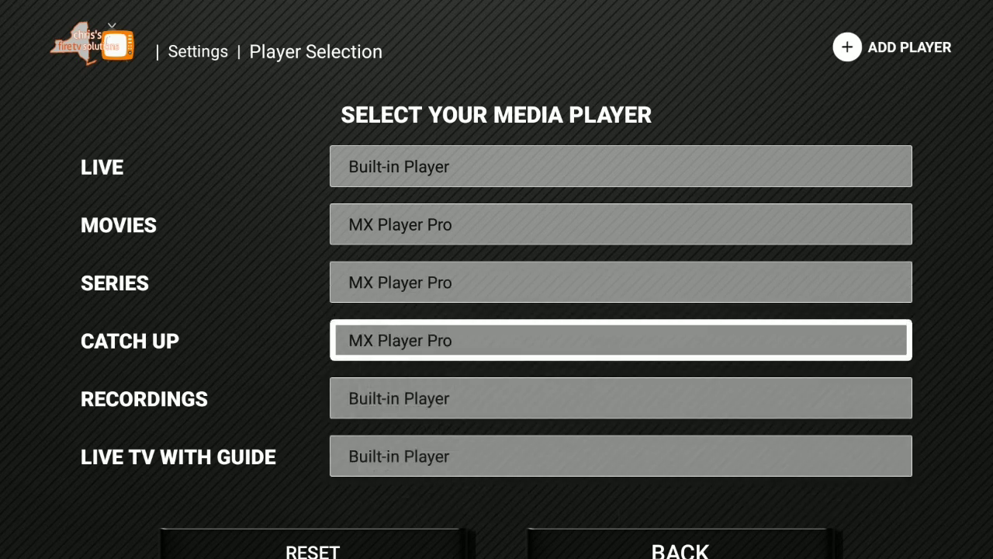
{"action": "key", "text": "Down"}
{"action": "key", "text": "Return"}
{"action": "key", "text": "Down"}
{"action": "key", "text": "Return"}
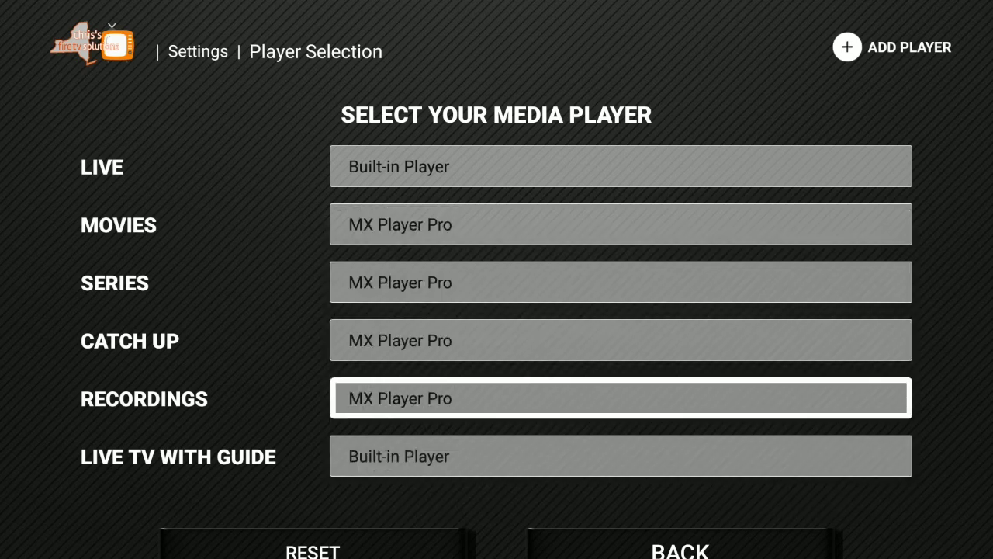
Leave Player Selection and return to the Settings grid.
{"action": "key", "text": "Up"}
{"action": "key", "text": "Up"}
{"action": "key", "text": "Up"}
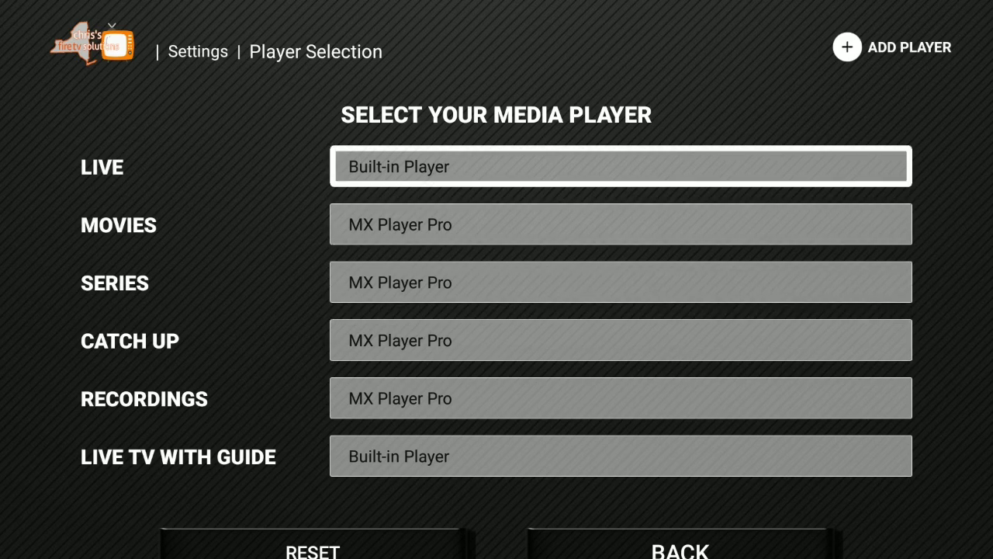
{"action": "key", "text": "Up"}
{"action": "key", "text": "Down"}
{"action": "key", "text": "Down"}
{"action": "key", "text": "Return"}
{"action": "key", "text": "Down"}
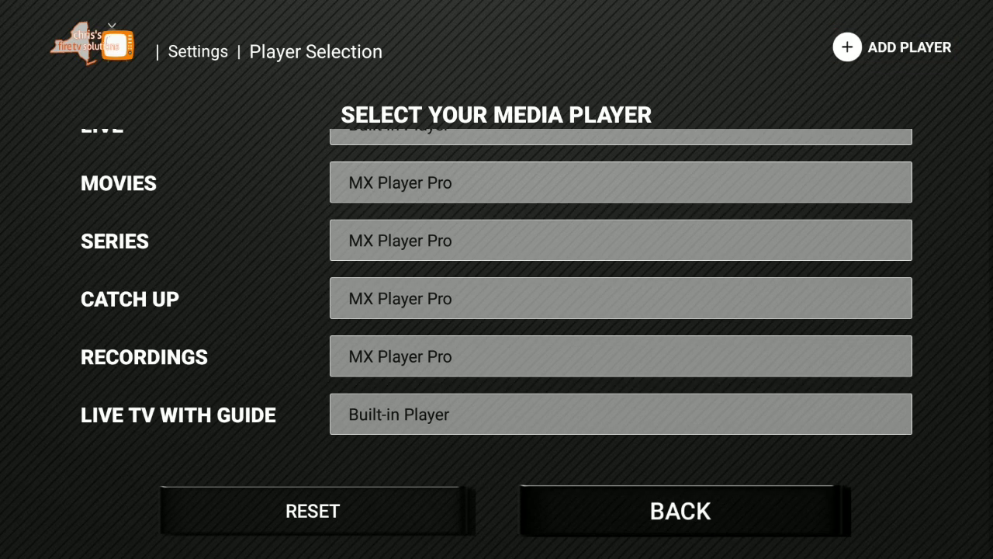
{"action": "key", "text": "Return"}
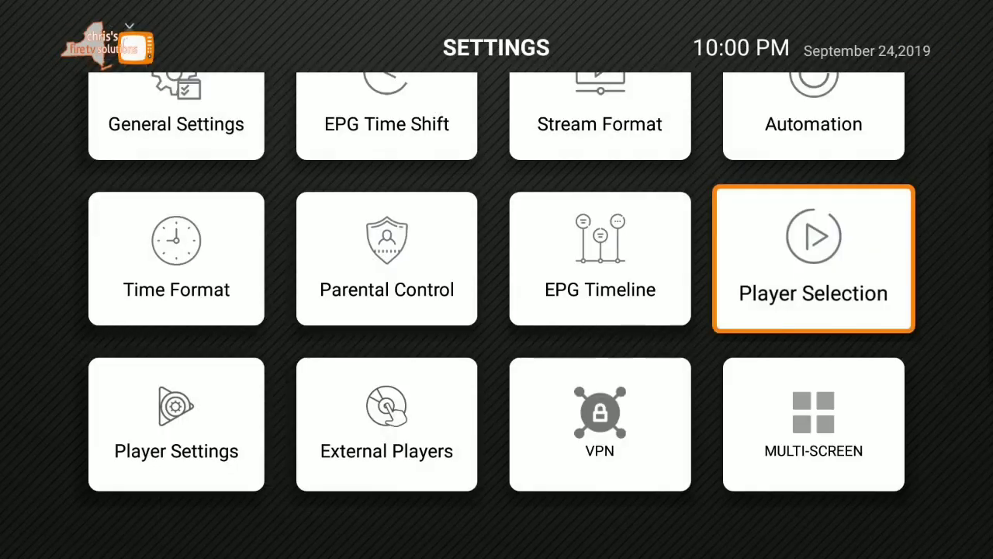
Switch the built-in player from Software Decoder to Hardware Decoder and save.
{"action": "key", "text": "Down"}
{"action": "key", "text": "Left"}
{"action": "key", "text": "Left"}
{"action": "key", "text": "Left"}
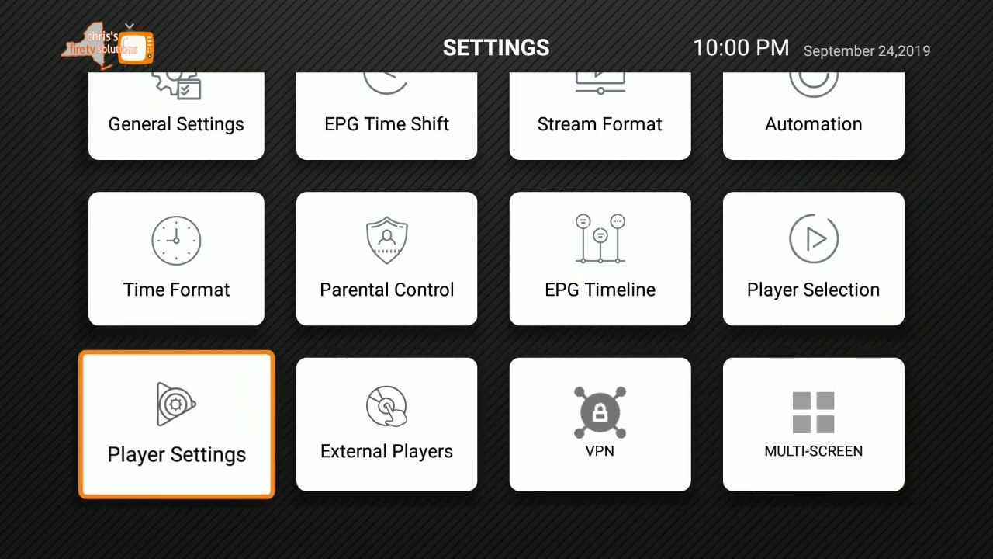
{"action": "key", "text": "Return"}
{"action": "key", "text": "Up"}
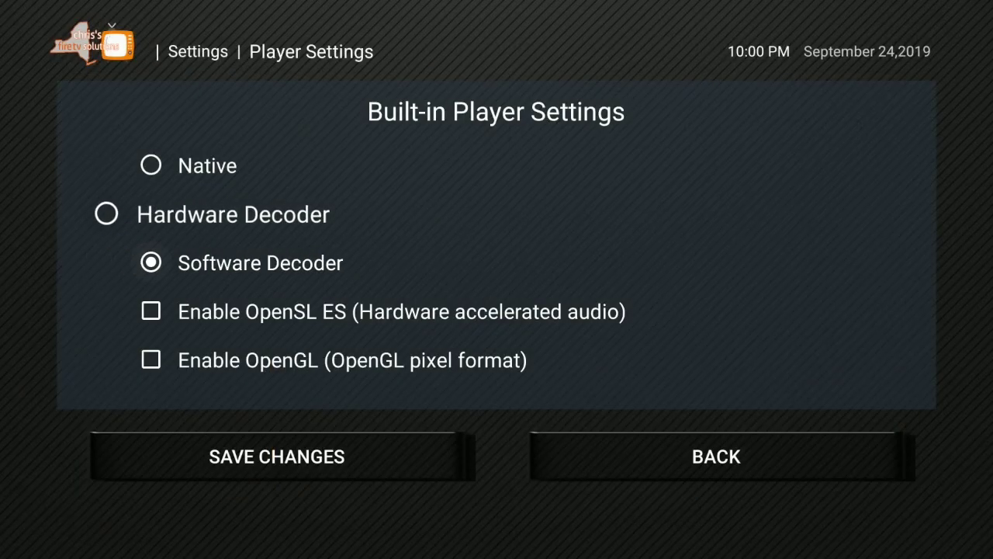
{"action": "key", "text": "Return"}
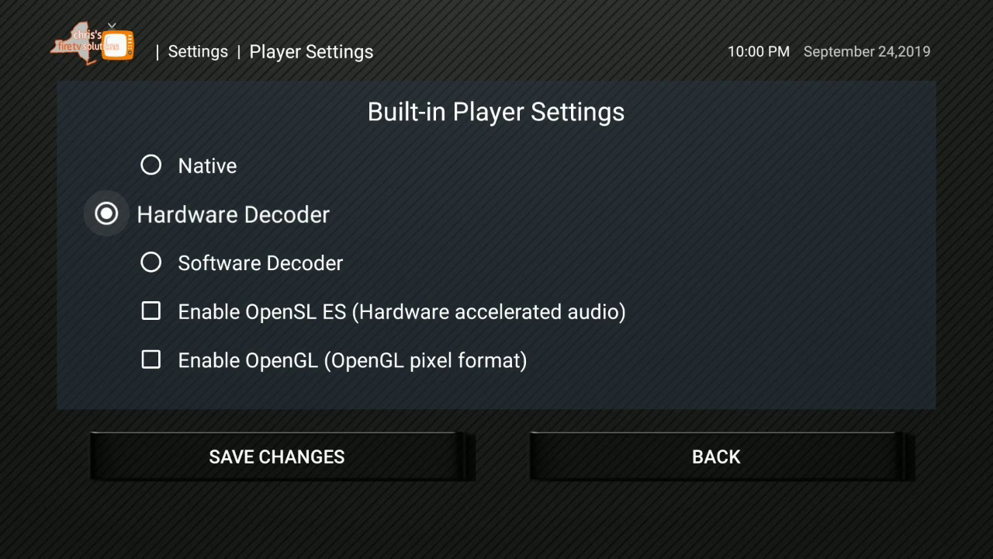
{"action": "key", "text": "Down"}
{"action": "key", "text": "Down"}
{"action": "key", "text": "Down"}
{"action": "key", "text": "Down"}
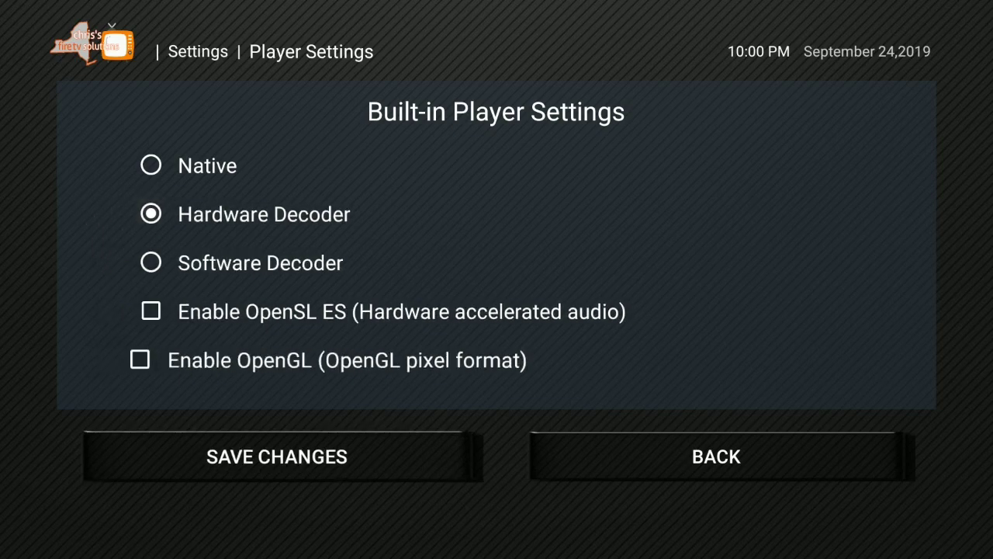
{"action": "key", "text": "Return"}
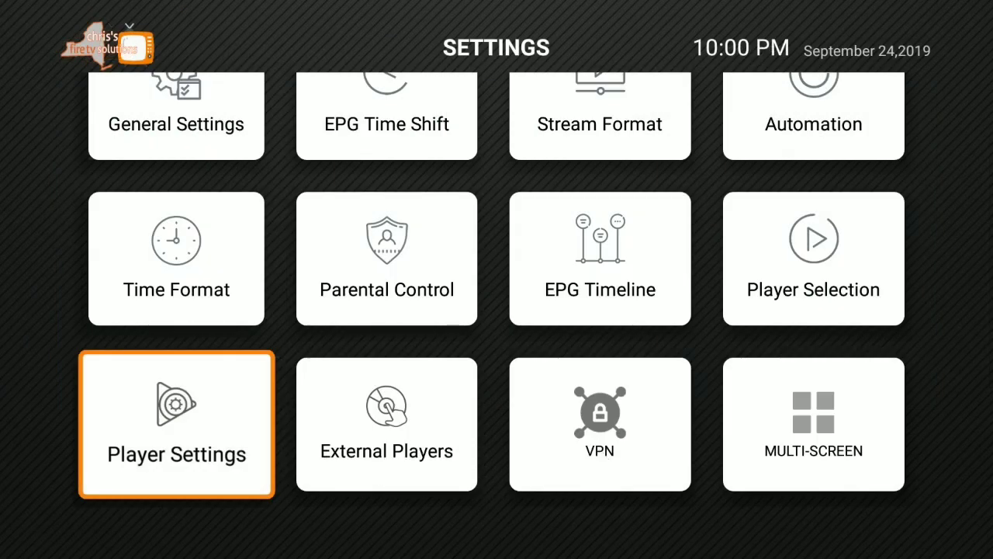
Turn off Show Multi-Screen Popup in the Multi-Screen settings.
{"action": "key", "text": "Right"}
{"action": "key", "text": "Right"}
{"action": "key", "text": "Right"}
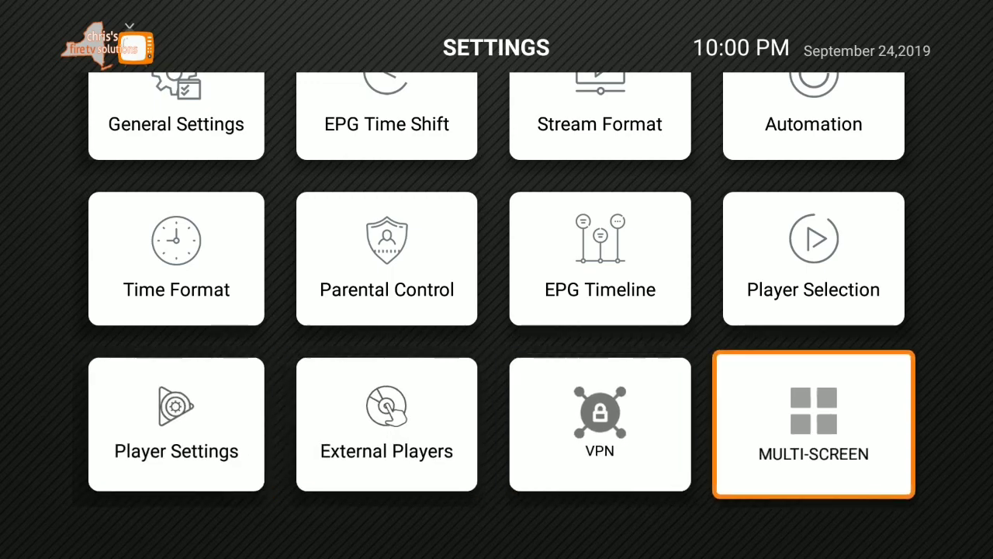
{"action": "key", "text": "Return"}
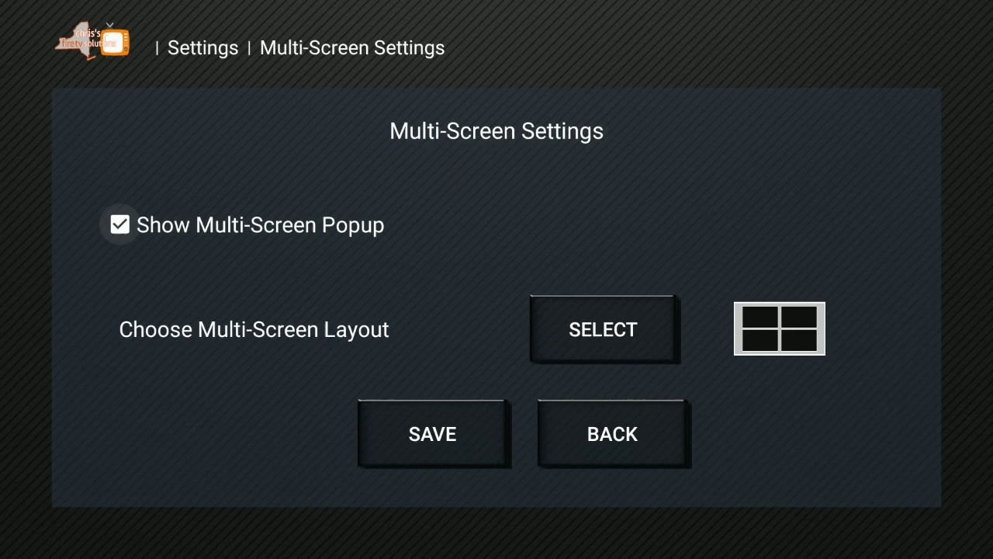
{"action": "key", "text": "Return"}
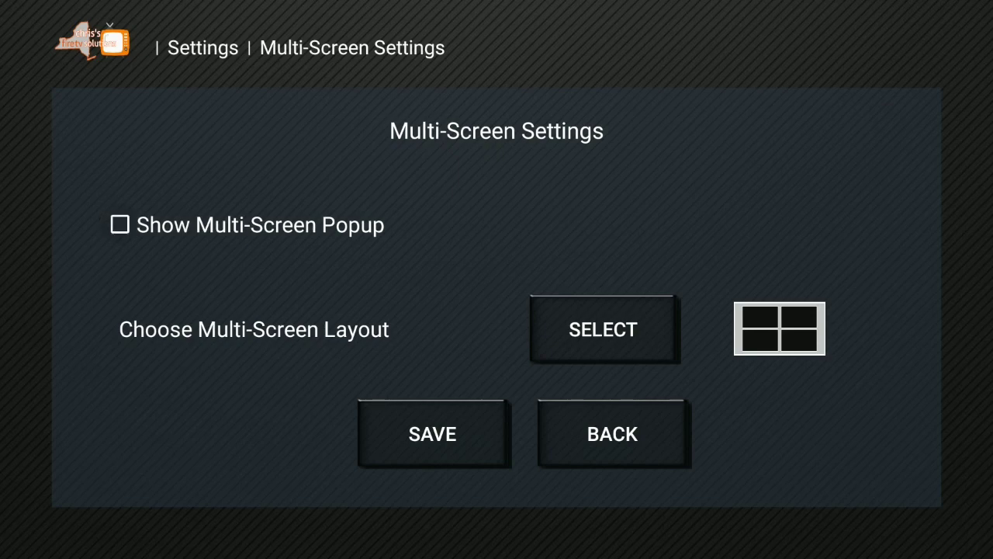
Choose the two stacked full-width screens layout and save the multi-screen settings.
{"action": "key", "text": "Down"}
{"action": "key", "text": "Return"}
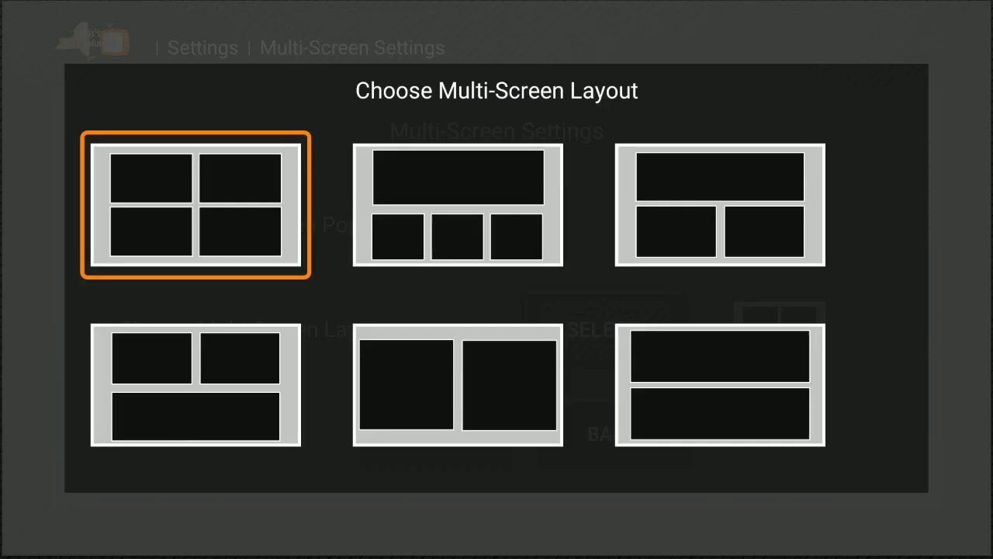
{"action": "key", "text": "Right"}
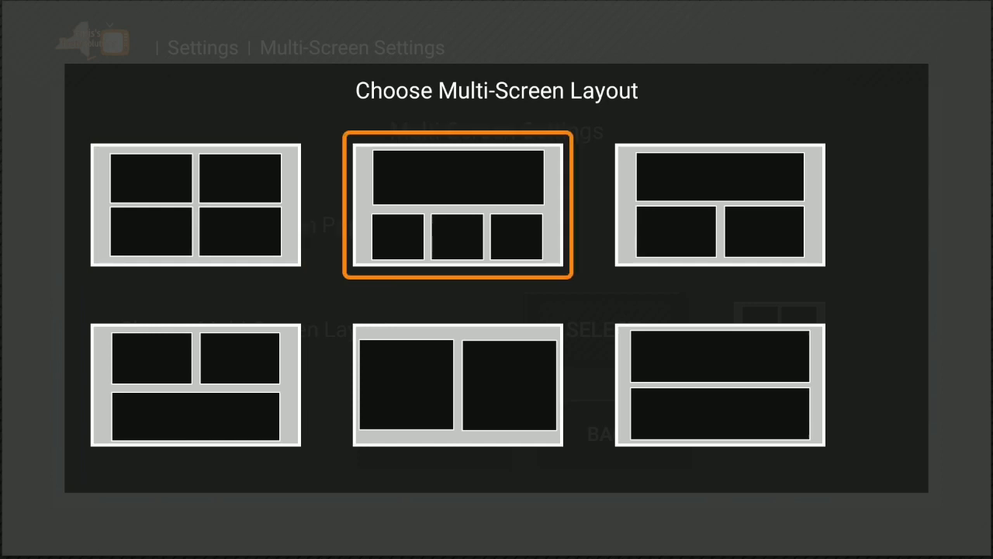
{"action": "key", "text": "Left"}
{"action": "key", "text": "Right"}
{"action": "key", "text": "Down"}
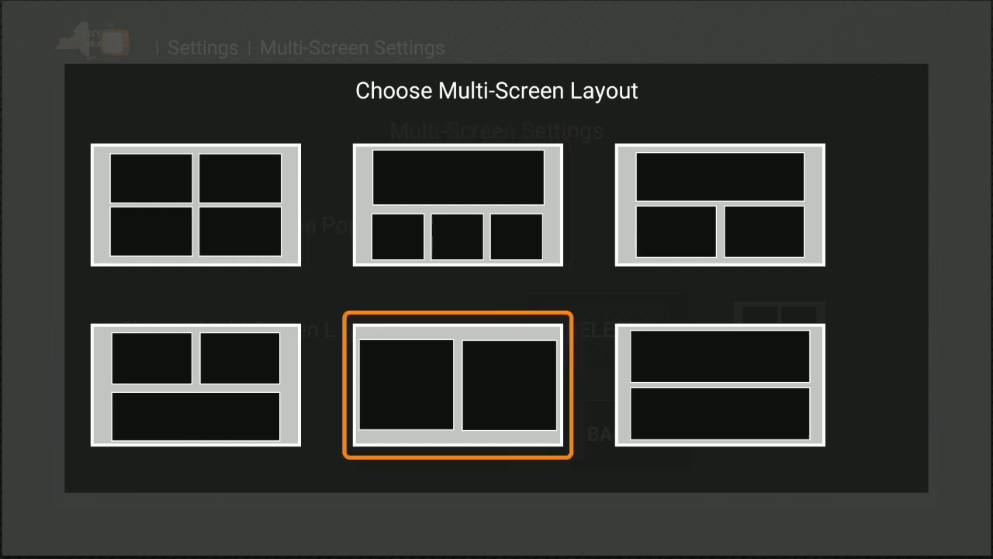
{"action": "key", "text": "Right"}
{"action": "key", "text": "Left"}
{"action": "key", "text": "Right"}
{"action": "key", "text": "Return"}
{"action": "key", "text": "Down"}
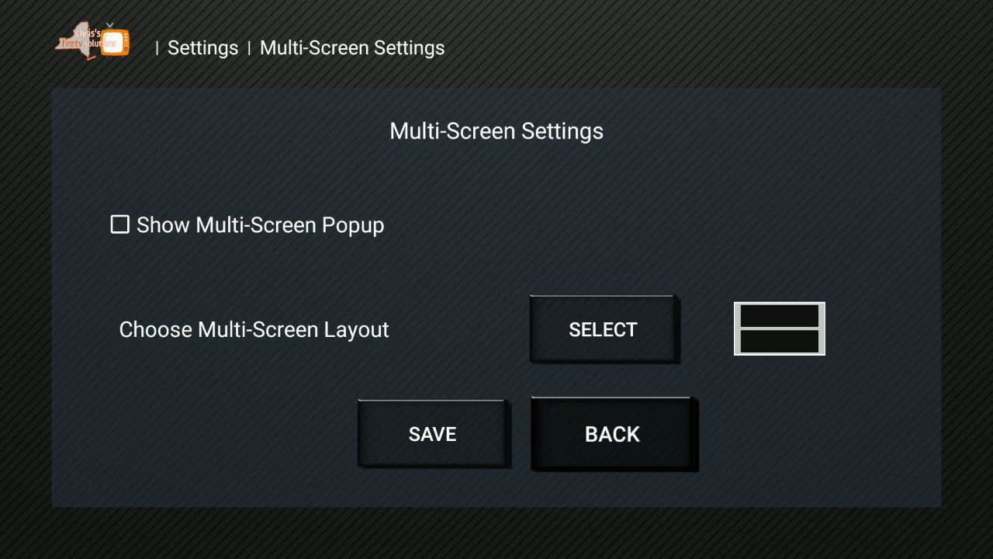
{"action": "key", "text": "Left"}
{"action": "key", "text": "Return"}
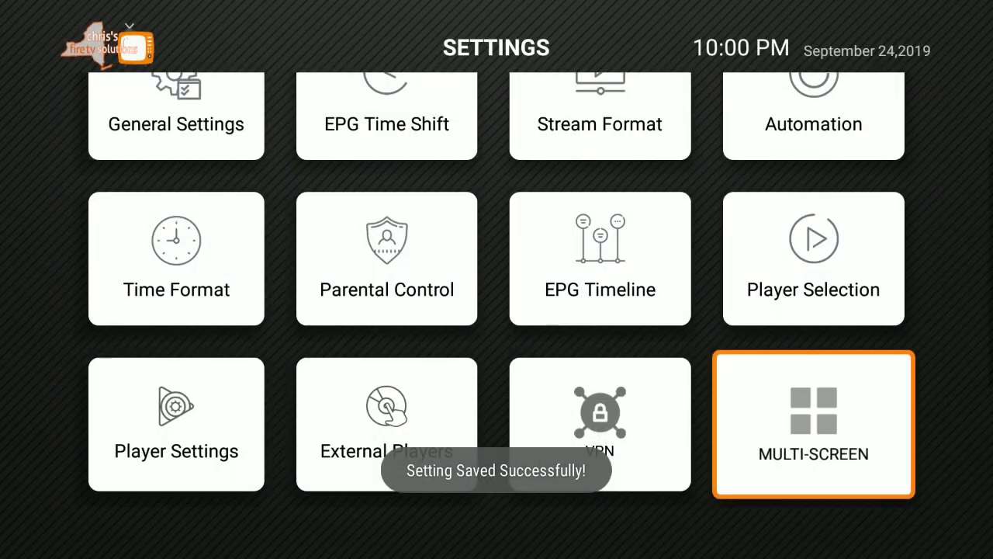
From Live TV's options menu, refresh channels, movies and series, confirming with YES.
{"action": "key", "text": "Escape"}
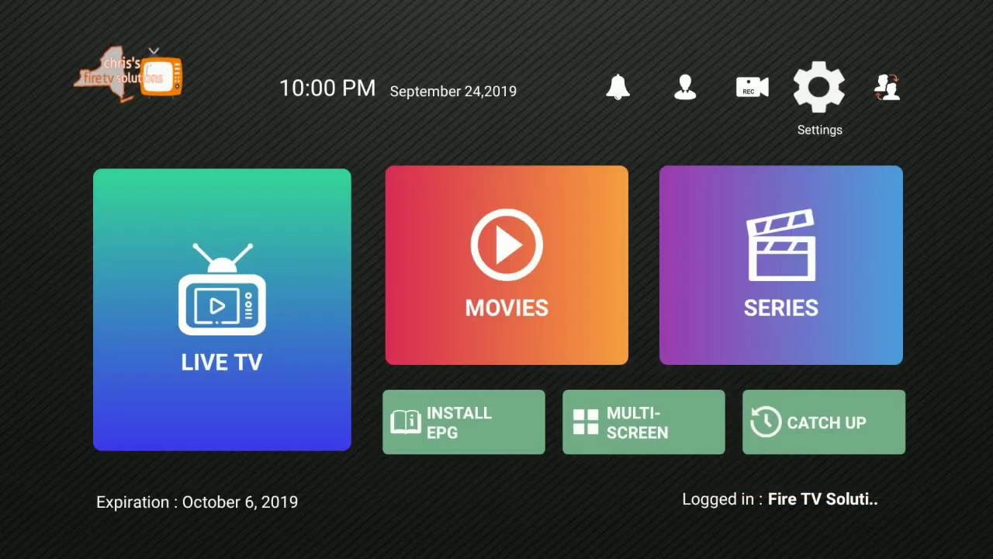
{"action": "key", "text": "Left"}
{"action": "key", "text": "Left"}
{"action": "key", "text": "Down"}
{"action": "key", "text": "Left"}
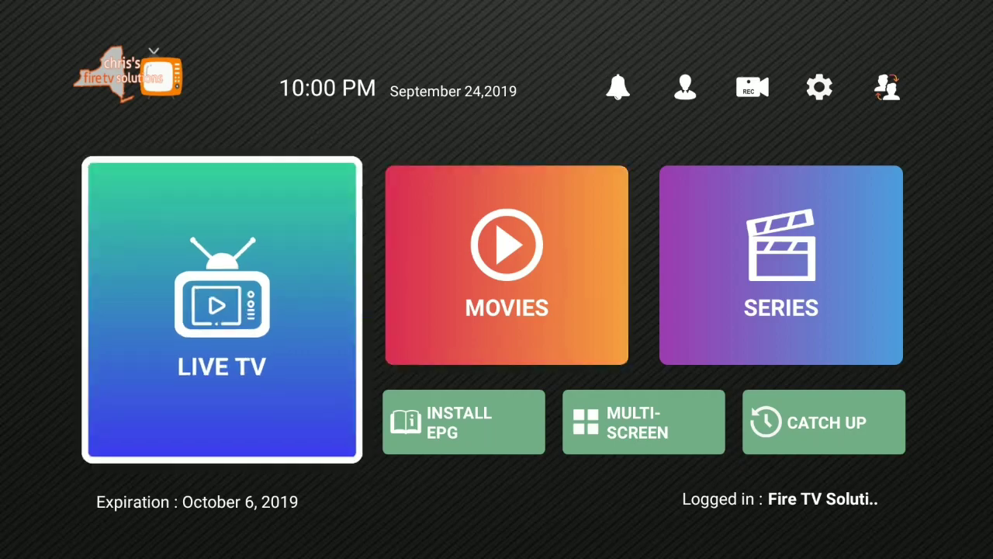
{"action": "key", "text": "Return"}
{"action": "key", "text": "Up"}
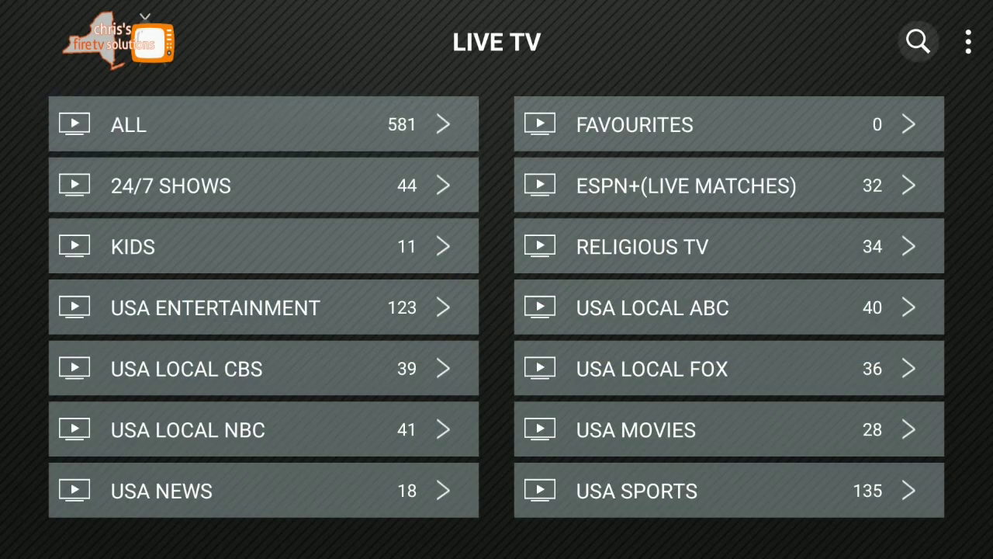
{"action": "key", "text": "Right"}
{"action": "key", "text": "Return"}
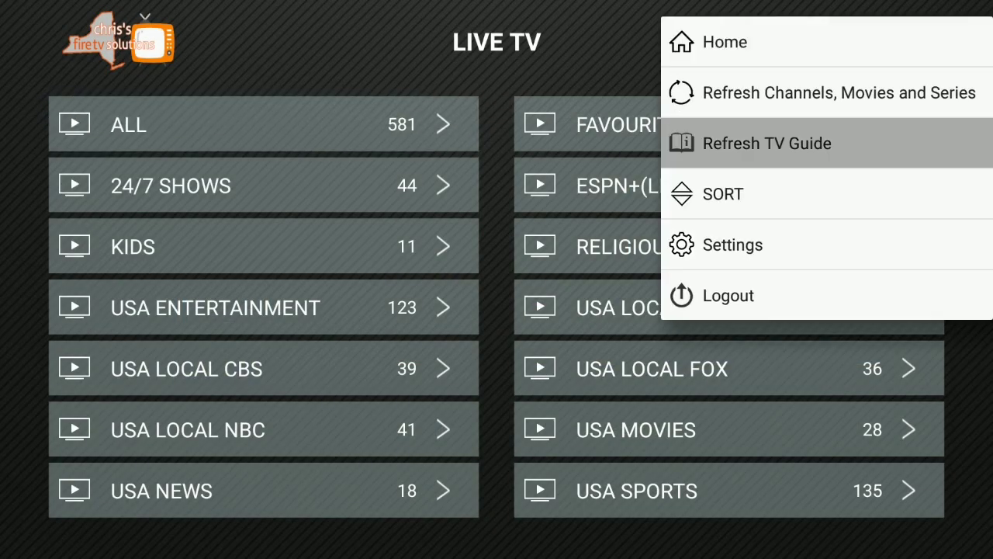
{"action": "key", "text": "Up"}
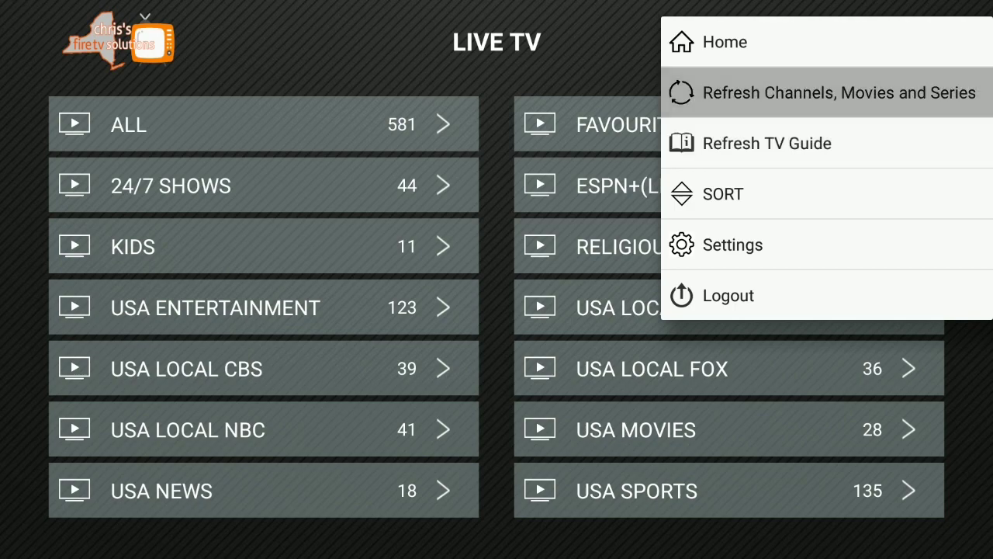
{"action": "key", "text": "Return"}
{"action": "key", "text": "Right"}
{"action": "key", "text": "Return"}
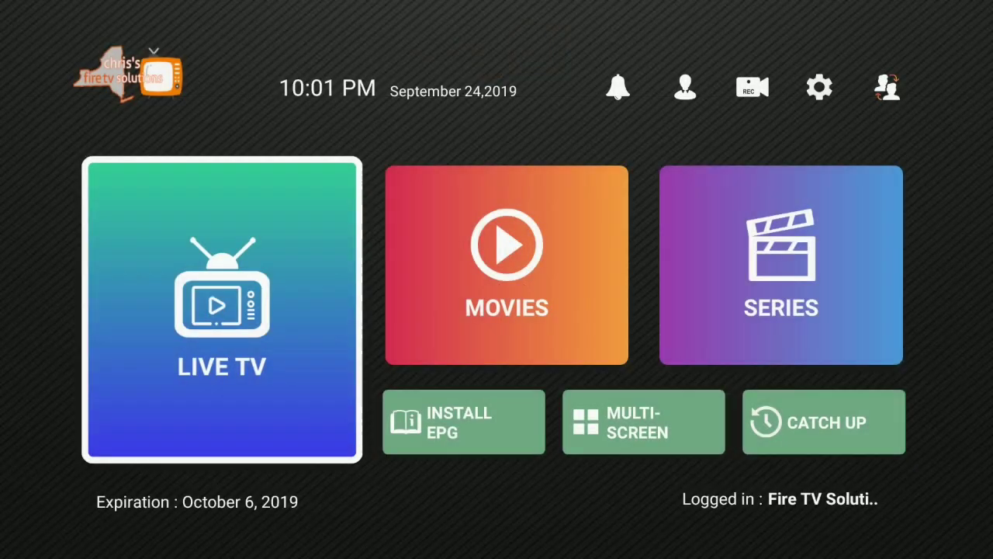
From Live TV's options menu, choose Refresh TV Guide and confirm with YES.
{"action": "key", "text": "Return"}
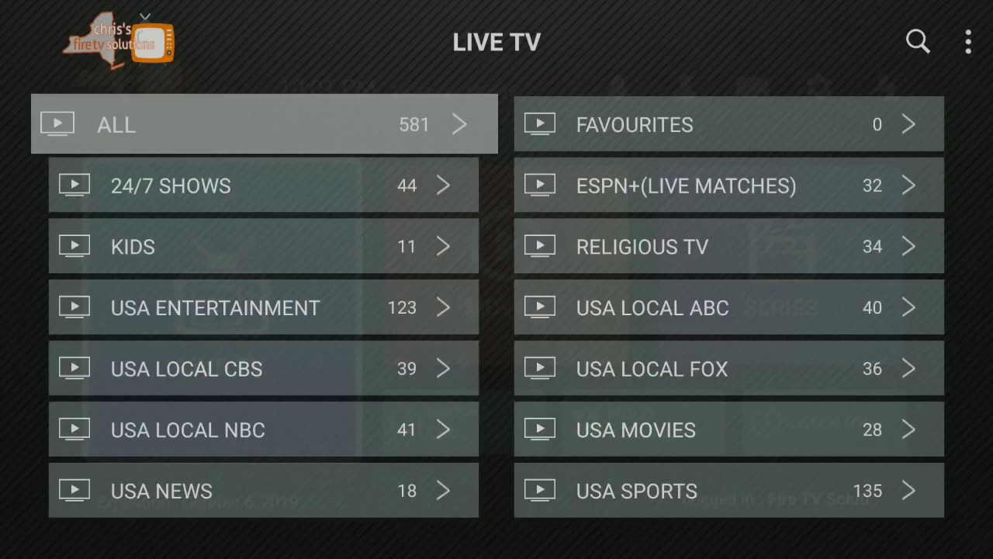
{"action": "key", "text": "Up"}
{"action": "key", "text": "Right"}
{"action": "key", "text": "Return"}
{"action": "key", "text": "Down"}
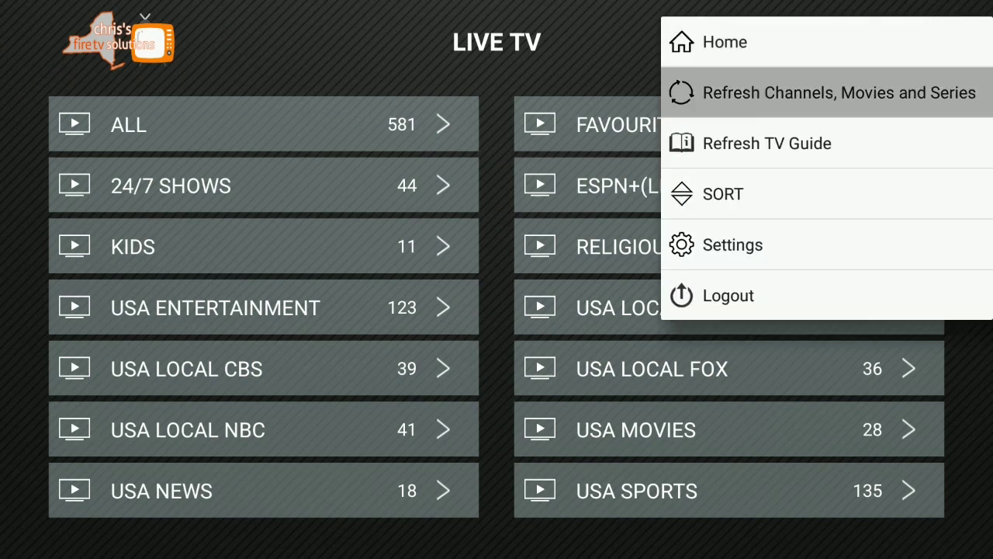
{"action": "key", "text": "Down"}
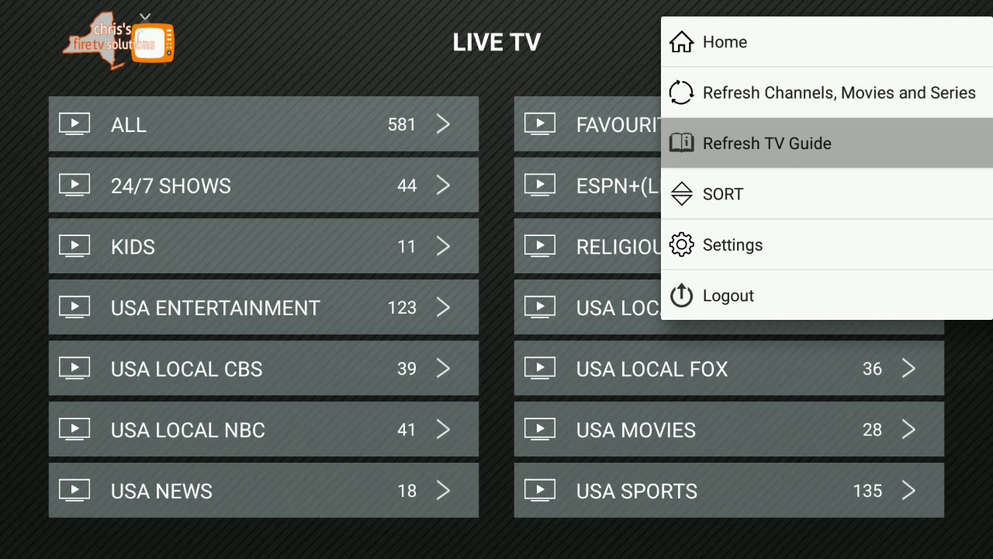
{"action": "key", "text": "Return"}
{"action": "key", "text": "Right"}
{"action": "key", "text": "Return"}
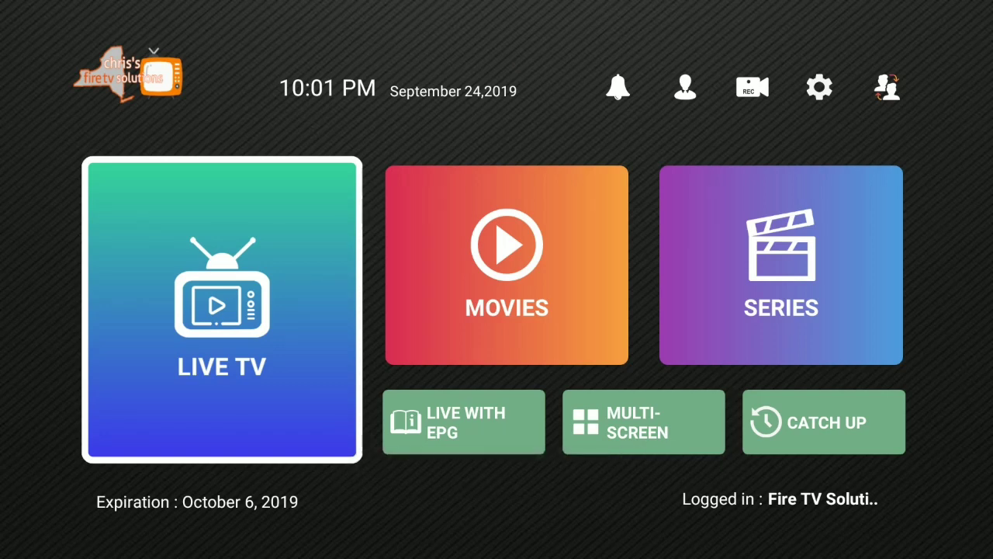
{"action": "key", "text": "Right"}
{"action": "key", "text": "Right"}
{"action": "key", "text": "Right"}
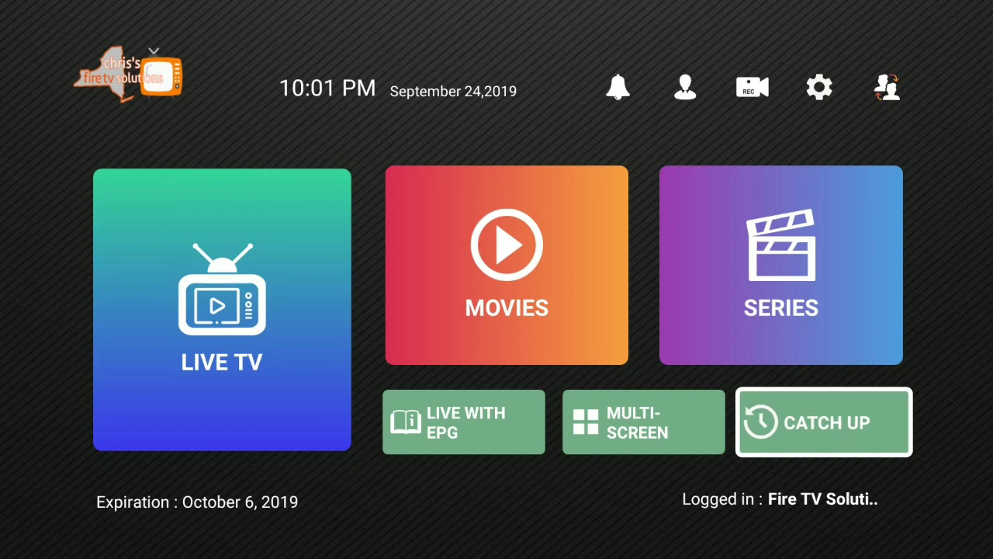
{"action": "key", "text": "Left"}
{"action": "key", "text": "Left"}
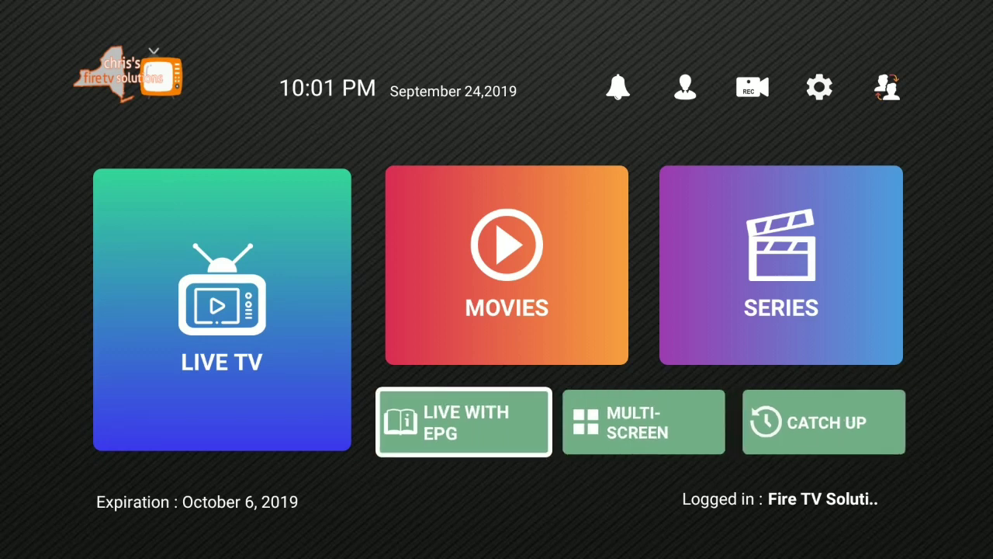
{"action": "key", "text": "Up"}
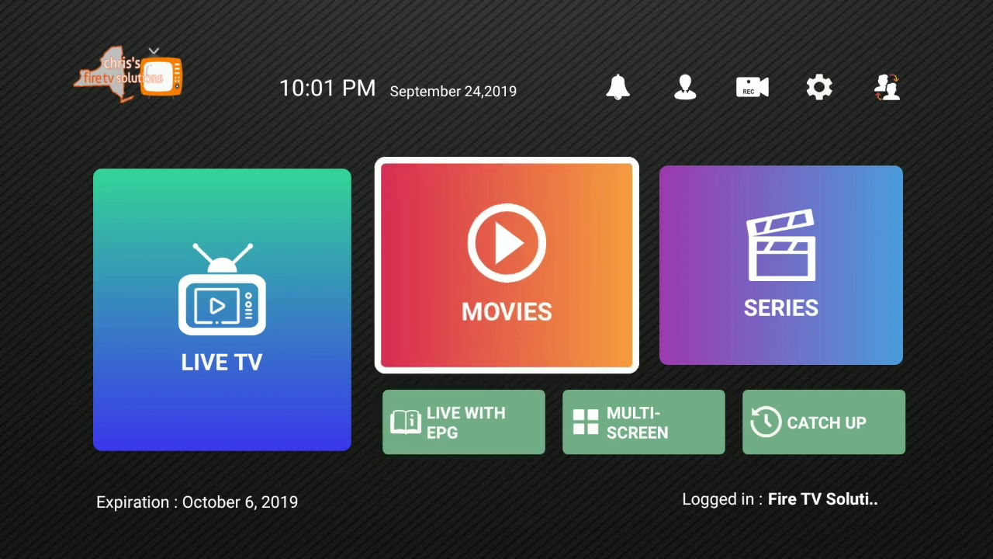
{"action": "key", "text": "Right"}
{"action": "key", "text": "Left"}
{"action": "key", "text": "Right"}
{"action": "key", "text": "Left"}
{"action": "key", "text": "Down"}
{"action": "key", "text": "Right"}
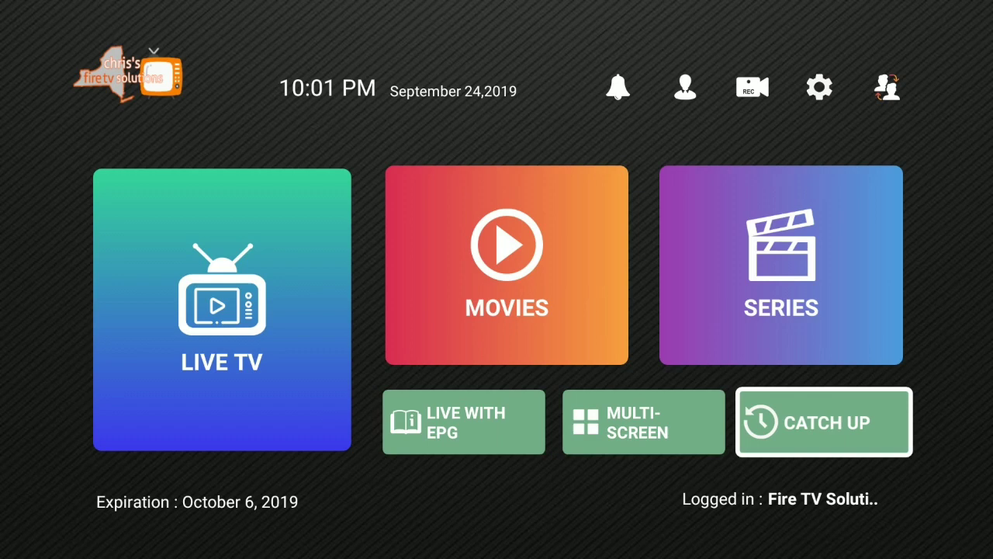
{"action": "key", "text": "Left"}
{"action": "key", "text": "Left"}
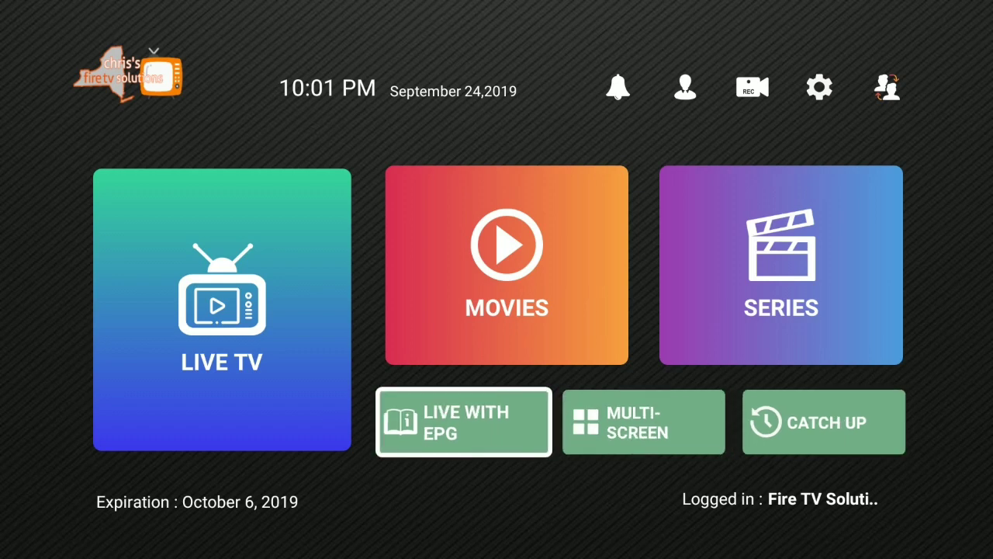
Exit Smarters, then install Fire TV Solutions Vol. 2 from FileLinked and open it.
{"action": "key", "text": "Escape"}
{"action": "key", "text": "Escape"}
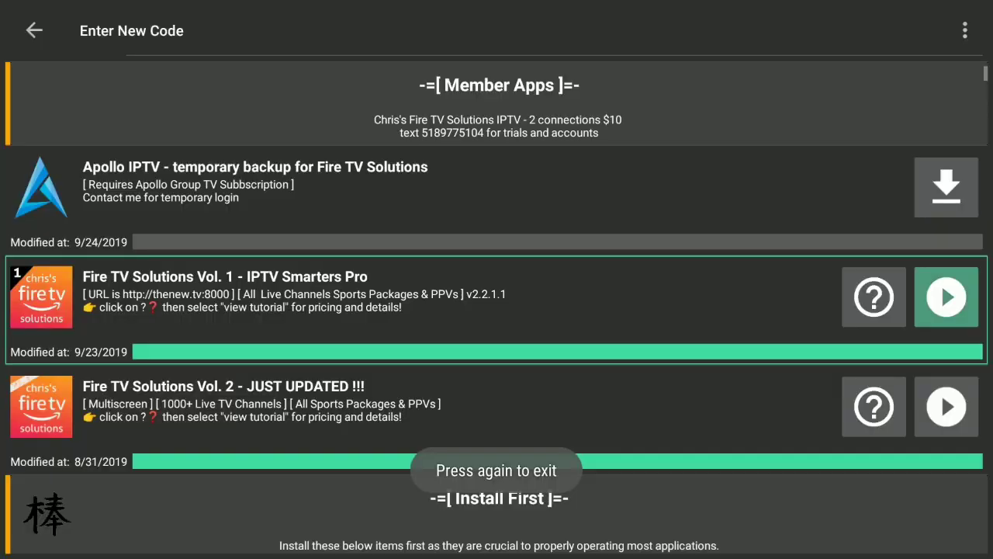
{"action": "key", "text": "Down"}
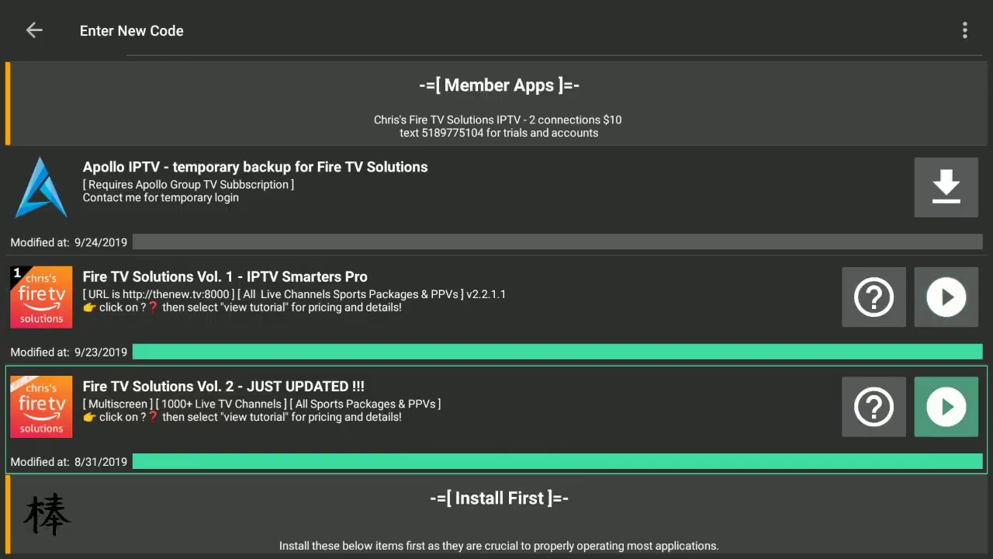
{"action": "key", "text": "Return"}
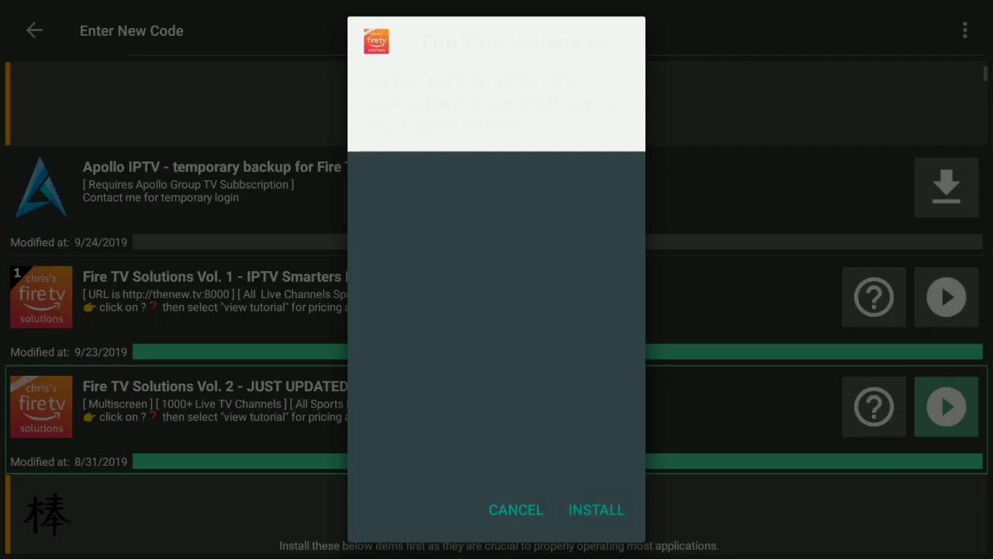
{"action": "key", "text": "Return"}
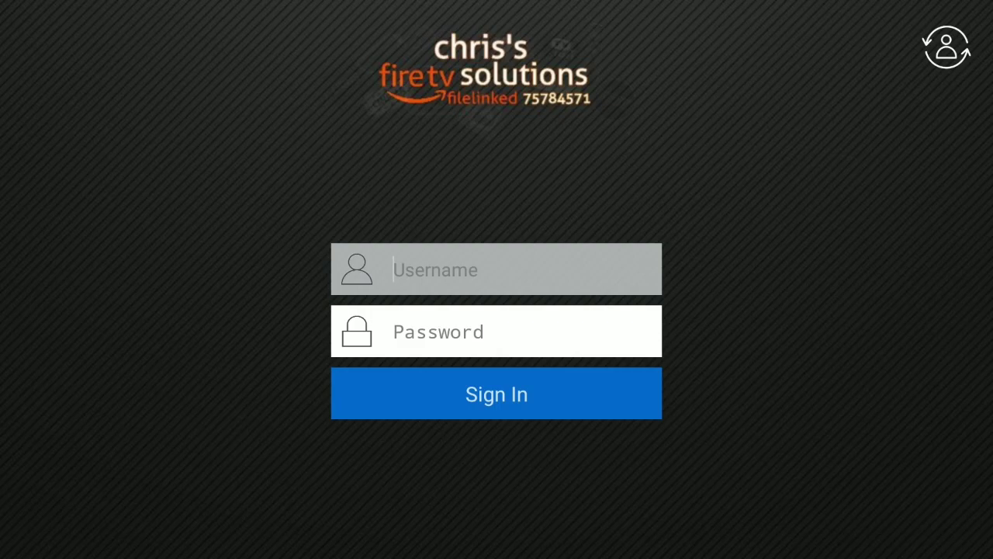
Sign in with the account username and password, allow media access, and open Settings.
{"action": "key", "text": "Down"}
{"action": "key", "text": "Up"}
{"action": "key", "text": "Return"}
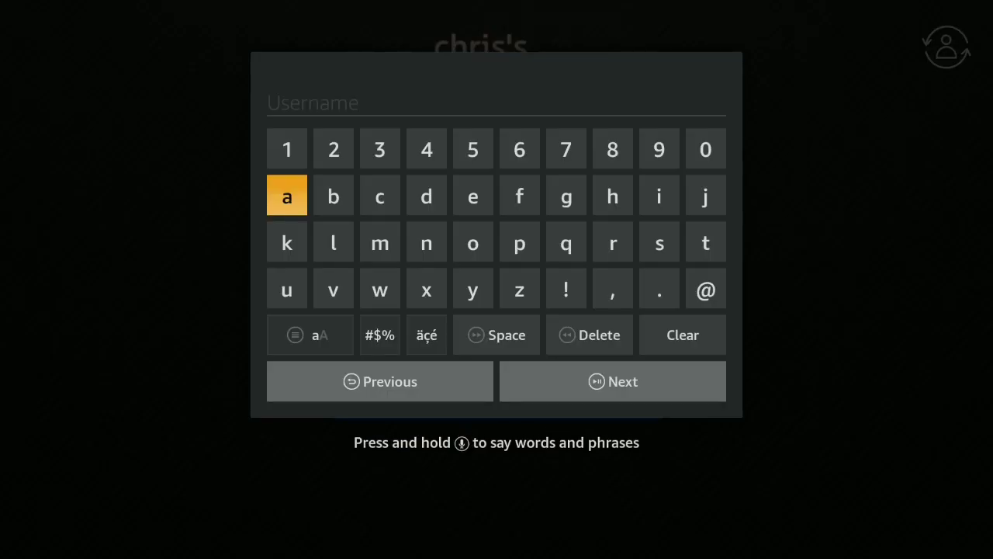
{"action": "type", "text": "homelessstoner"}
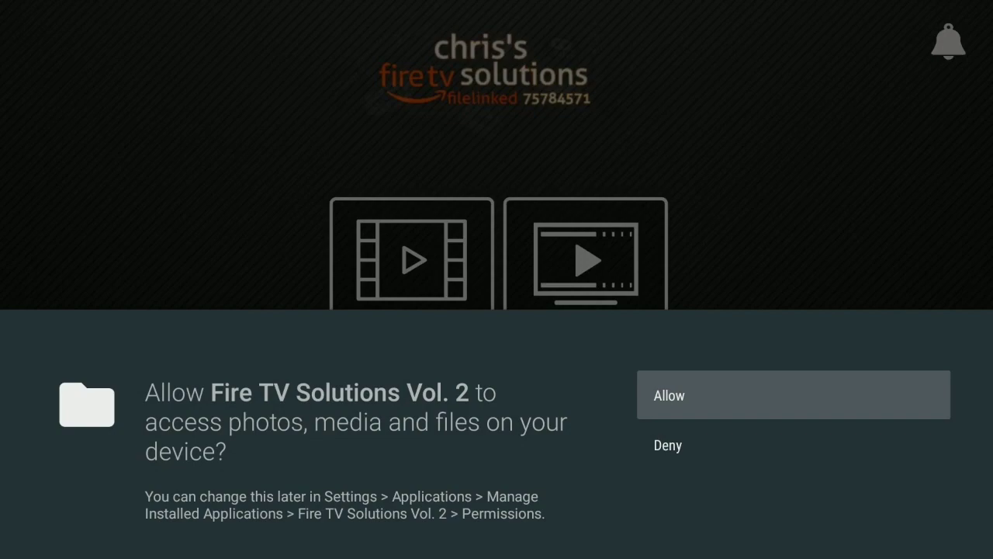
{"action": "key", "text": "Return"}
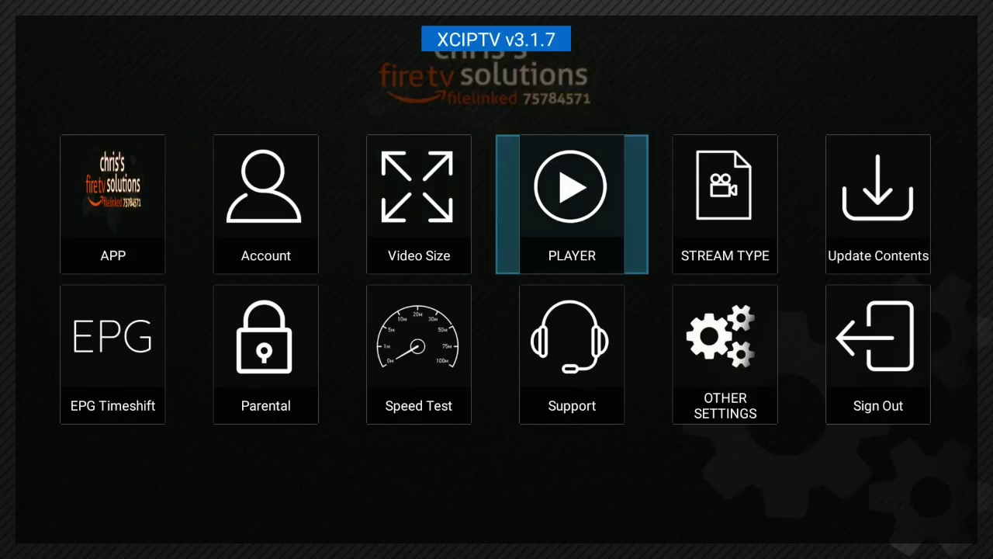
Make VLC Player the default player, then exit XCIPTV with YES.
{"action": "key", "text": "Return"}
{"action": "key", "text": "Right"}
{"action": "key", "text": "Return"}
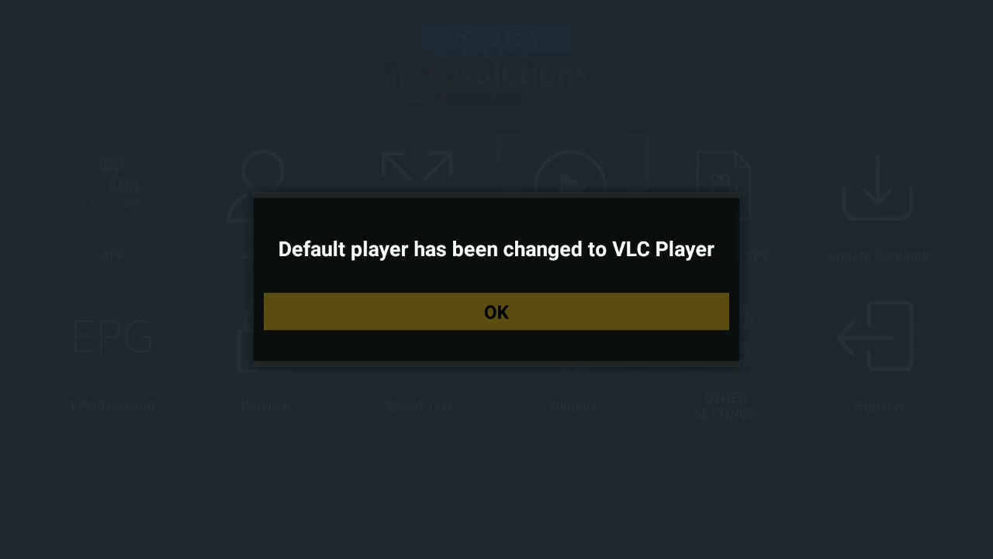
{"action": "key", "text": "Return"}
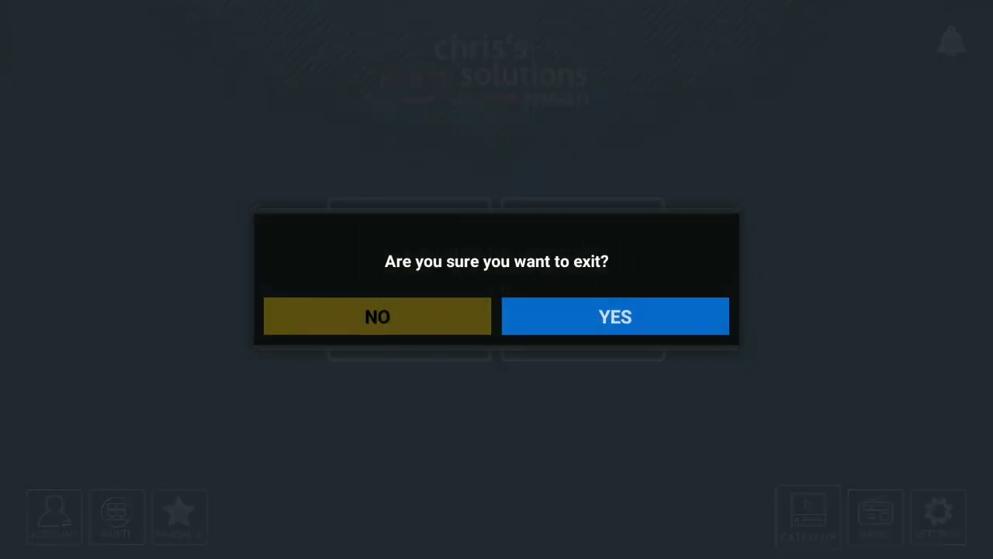
{"action": "key", "text": "Right"}
{"action": "key", "text": "Return"}
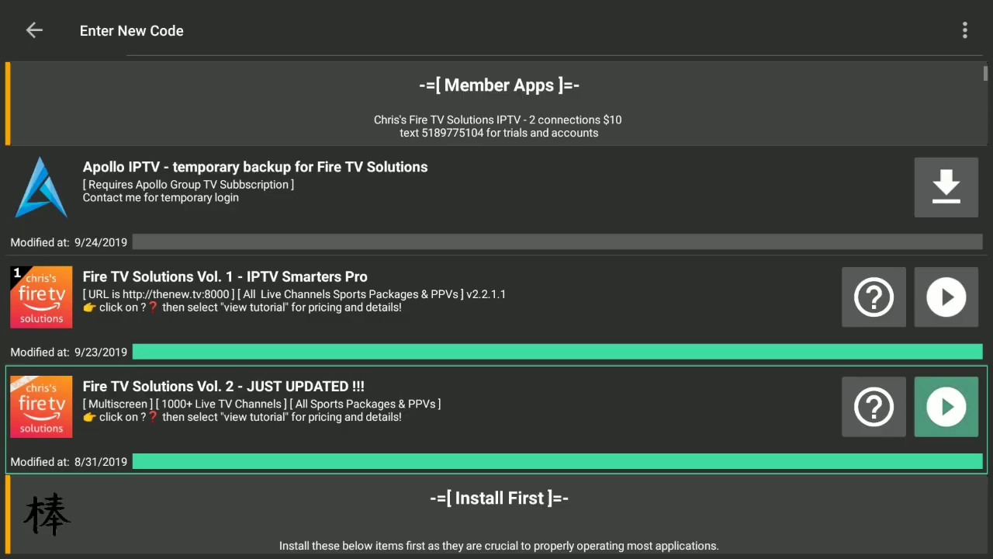
Open the full Your Apps & Channels grid and move Fire TV Solutions Vol. 2 to the front.
{"action": "key", "text": "Home"}
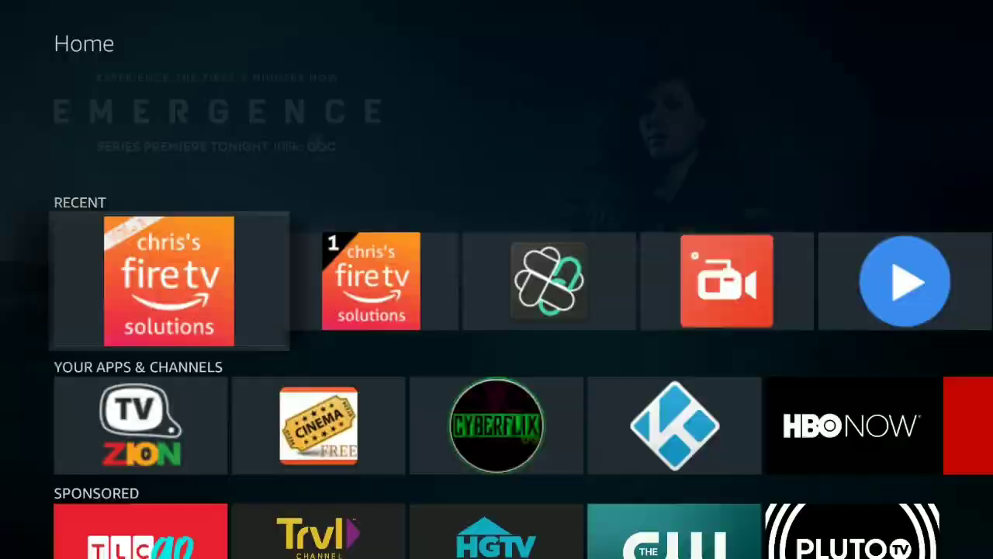
{"action": "key", "text": "Down"}
{"action": "key", "text": "Left"}
{"action": "key", "text": "Return"}
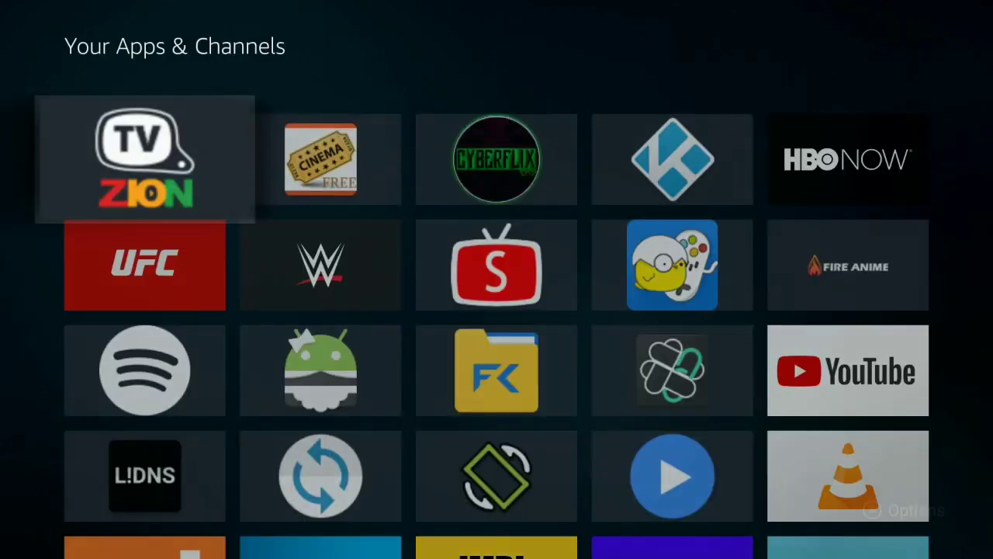
{"action": "key", "text": "Down"}
{"action": "key", "text": "Down"}
{"action": "key", "text": "Down"}
{"action": "key", "text": "Down"}
{"action": "key", "text": "Down"}
{"action": "key", "text": "Right"}
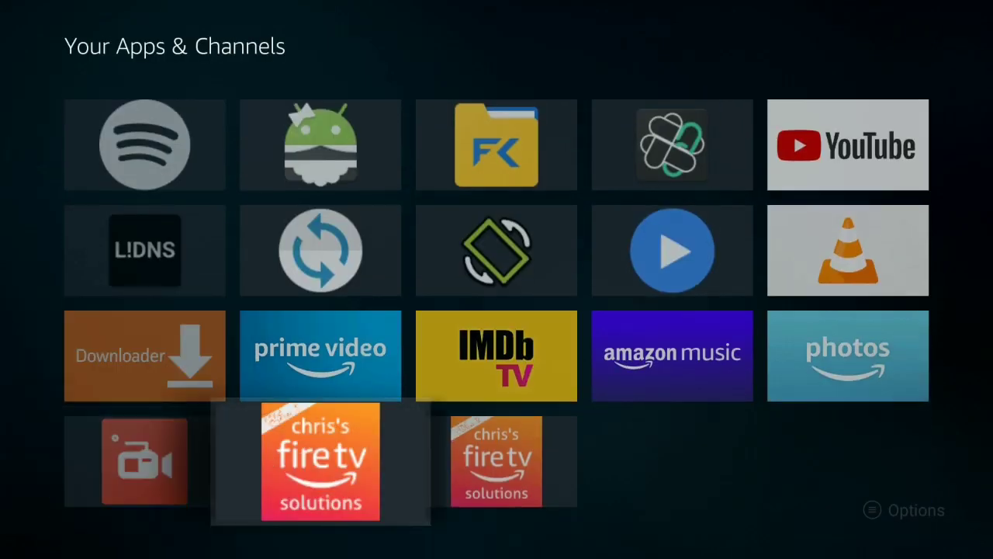
{"action": "key", "text": "Menu"}
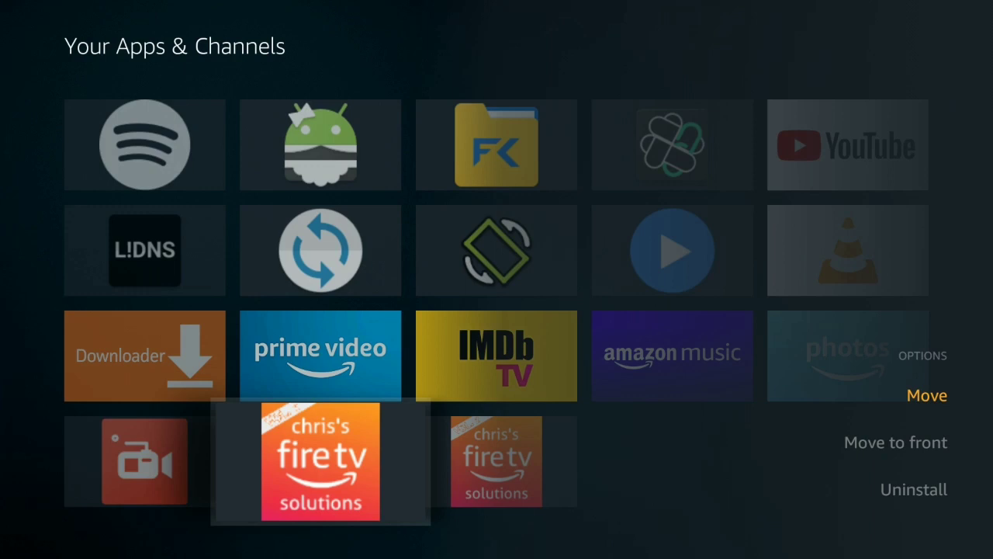
{"action": "key", "text": "Down"}
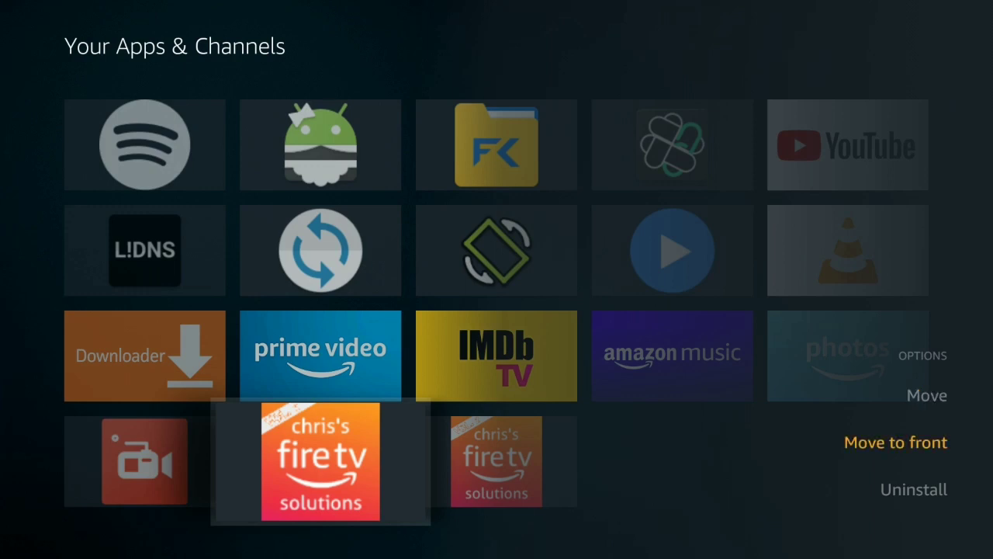
{"action": "key", "text": "Return"}
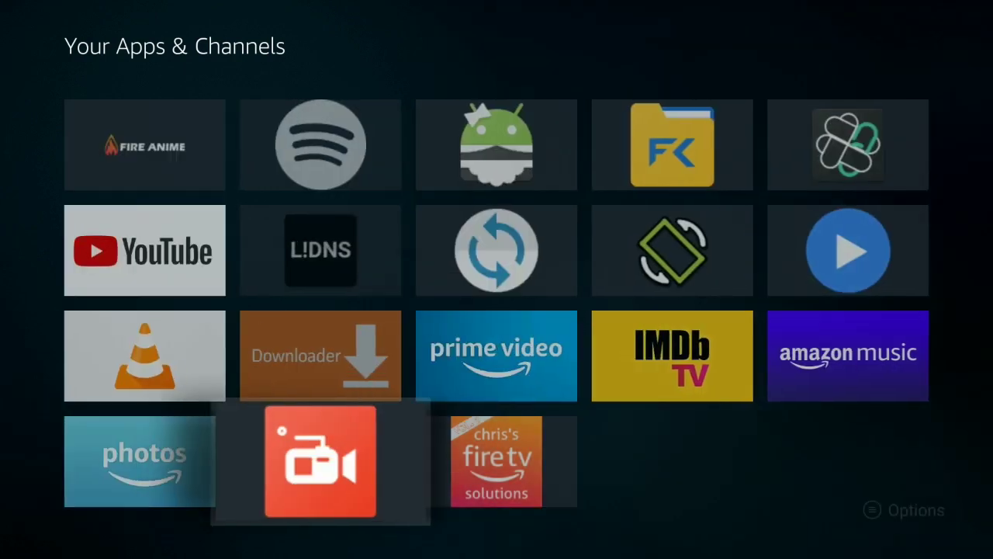
Move Fire TV Solutions Vol. 1 to the front of the apps row.
{"action": "key", "text": "Right"}
{"action": "key", "text": "Menu"}
{"action": "key", "text": "Down"}
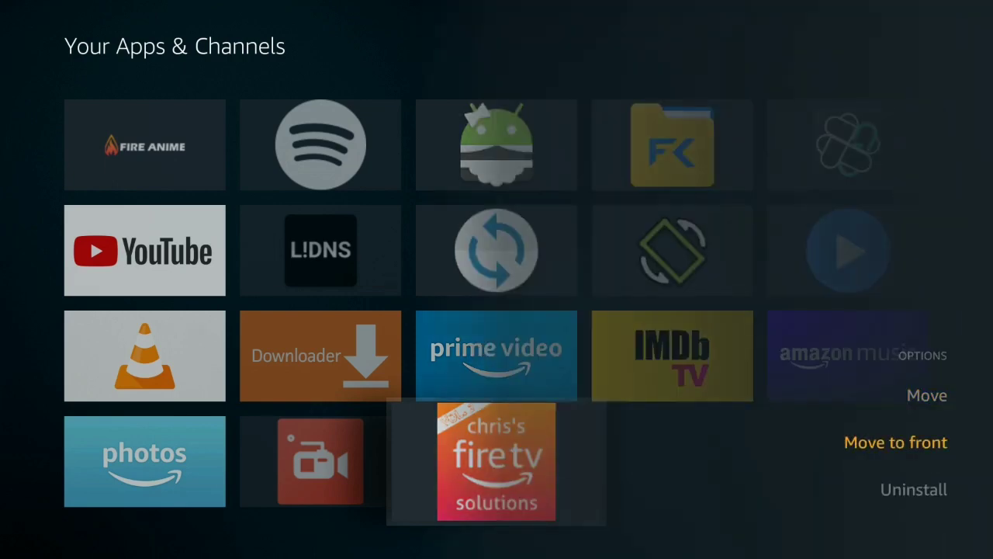
{"action": "key", "text": "Return"}
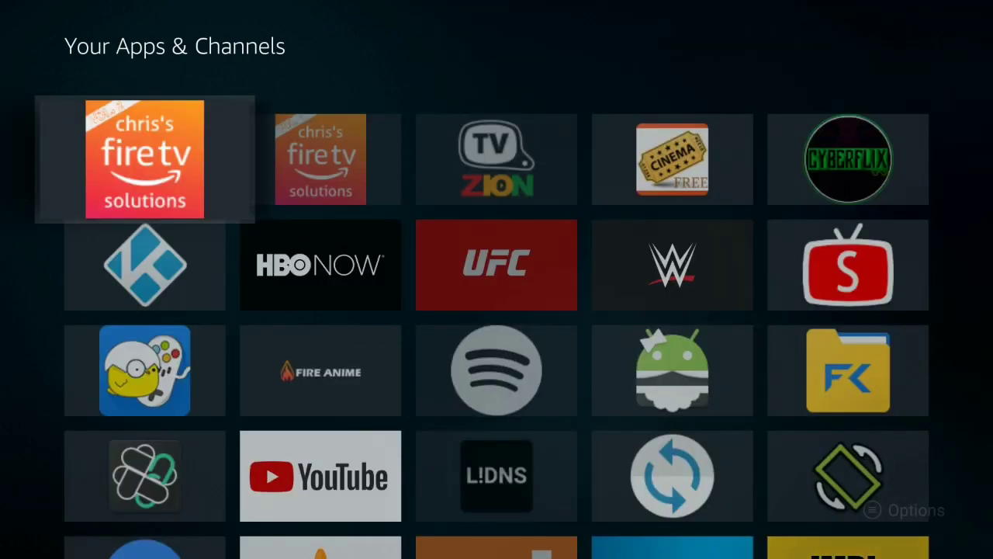
Reposition the Vol. 2 tile into second place behind Vol. 1 and return home.
{"action": "key", "text": "Menu"}
{"action": "key", "text": "Return"}
{"action": "key", "text": "Right"}
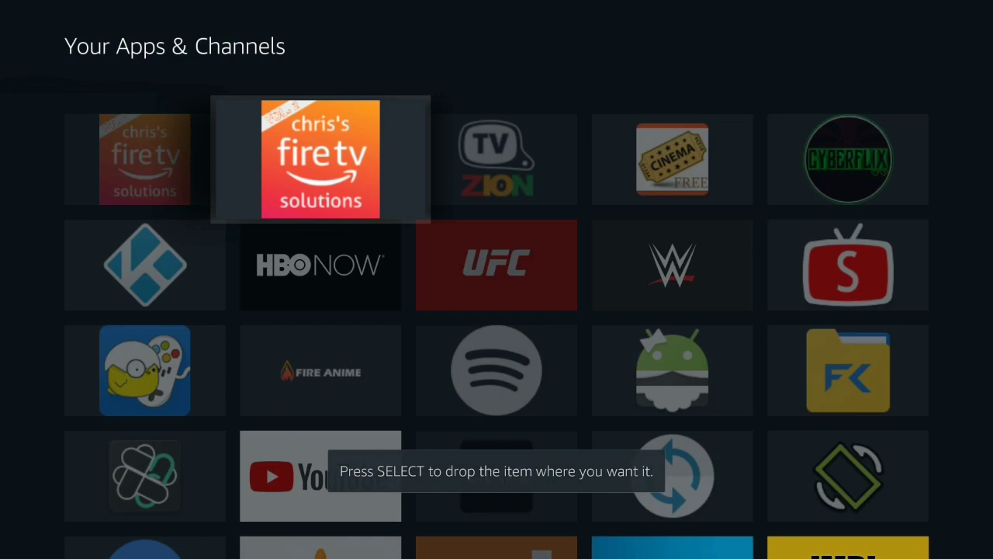
{"action": "key", "text": "Return"}
{"action": "key", "text": "Left"}
{"action": "key", "text": "Right"}
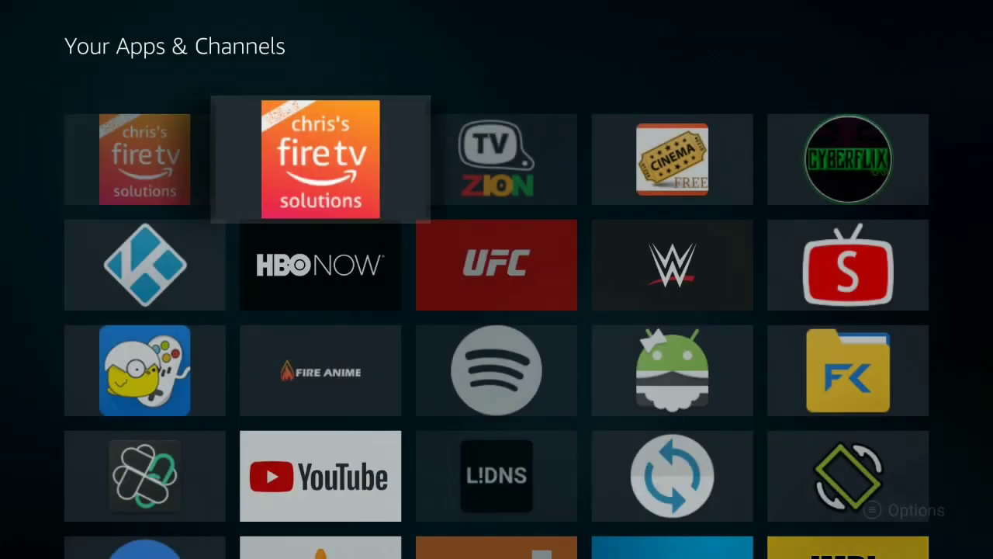
{"action": "key", "text": "Escape"}
{"action": "key", "text": "Home"}
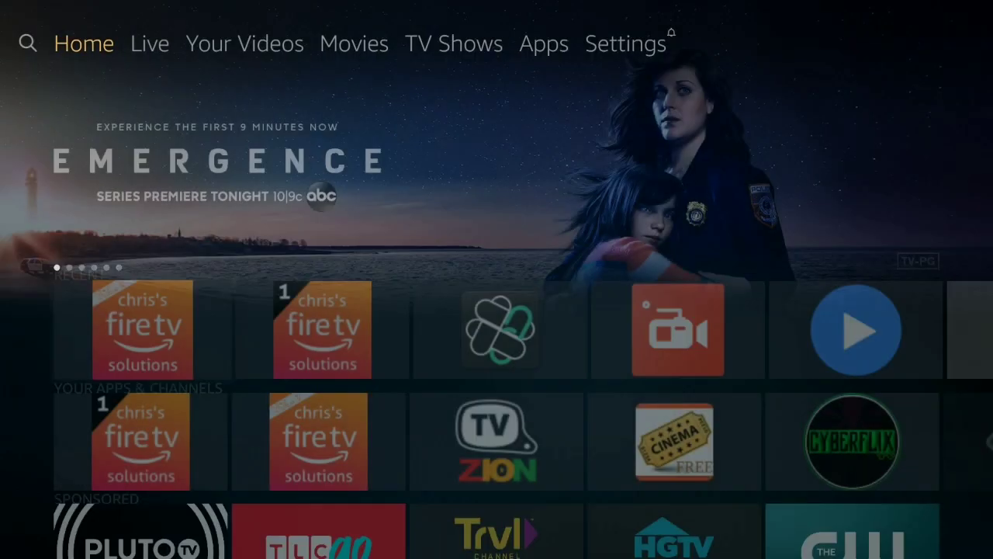
{"action": "key", "text": "Down"}
{"action": "key", "text": "Down"}
{"action": "key", "text": "Down"}
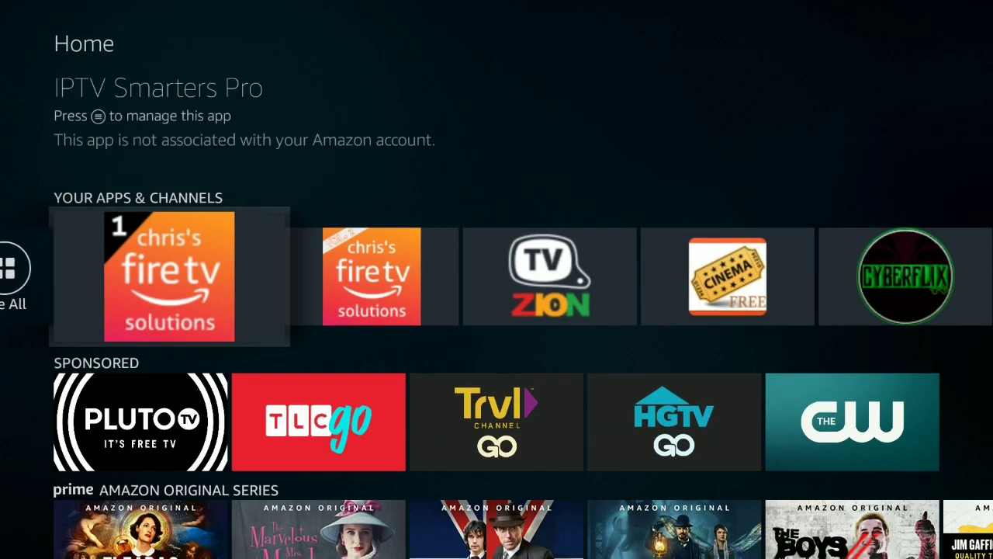
{"action": "key", "text": "Right"}
{"action": "key", "text": "Left"}
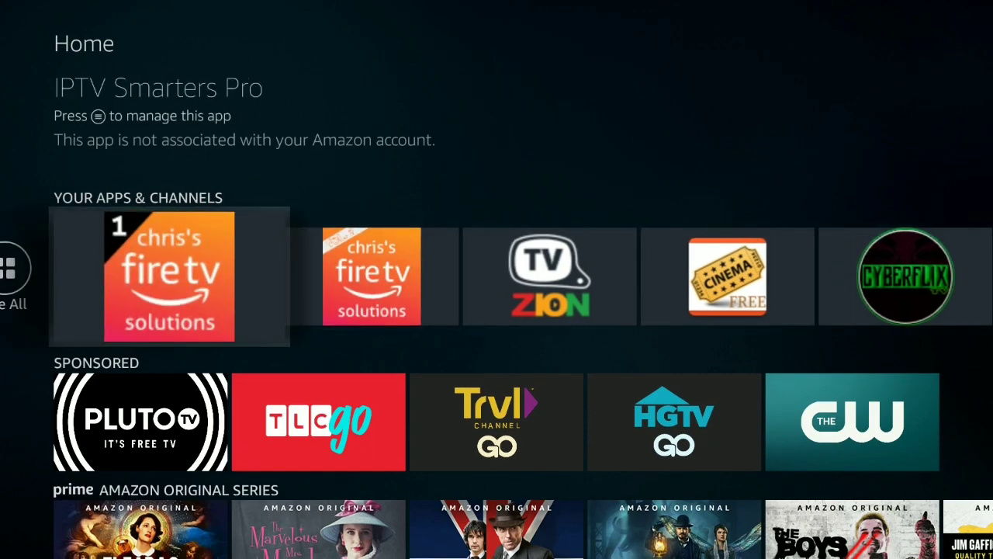
{"action": "key", "text": "Escape"}
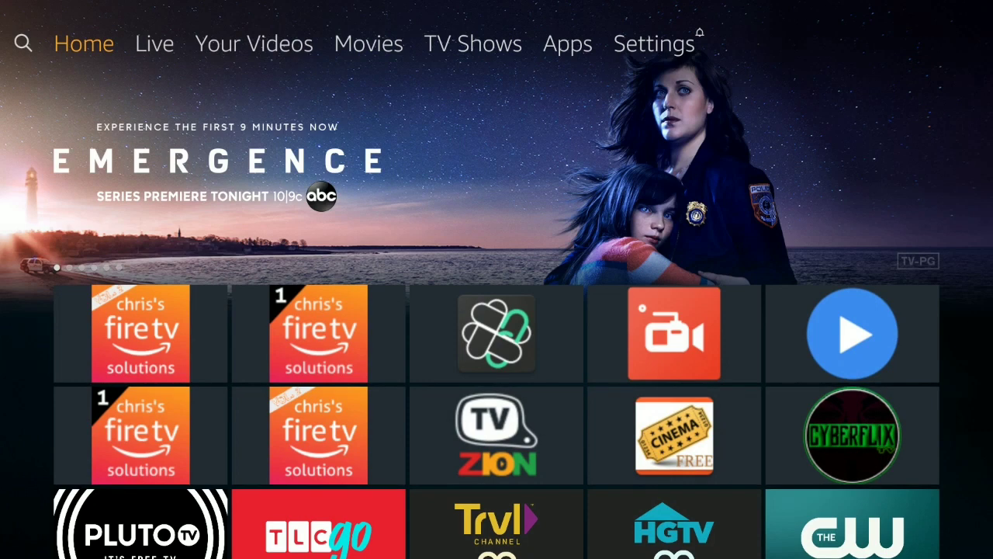